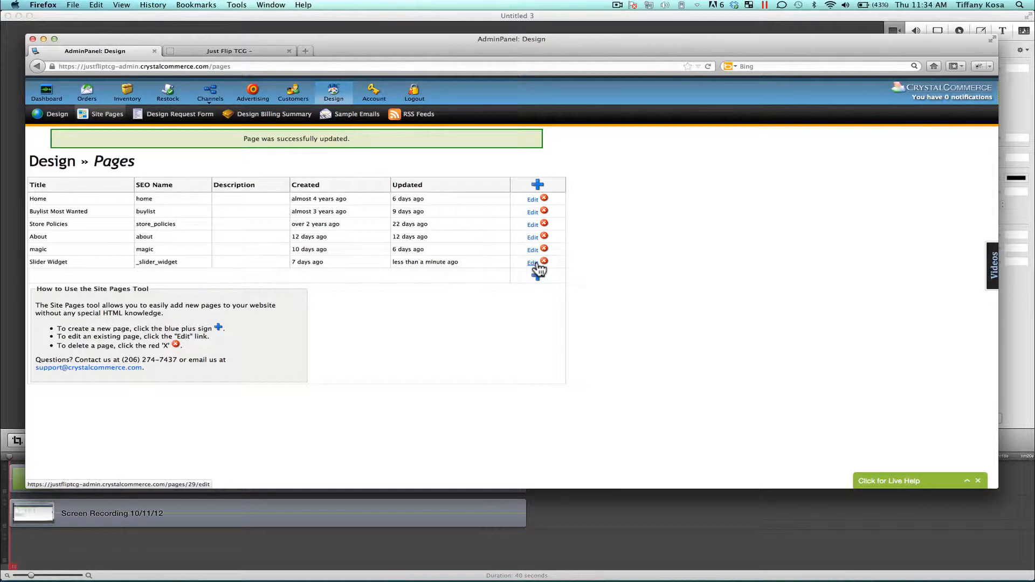
Step: Open the HTML source of the Slider Widget page's content and widen the source editor window to fit the banner lines
{"action": "left_click", "coordinate": [534, 263]}
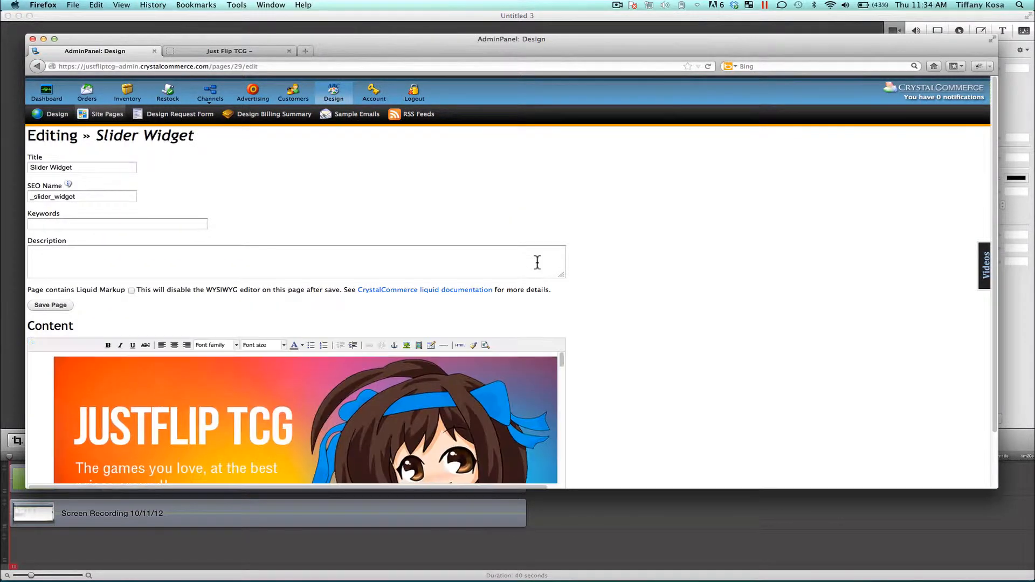
{"action": "scroll", "coordinate": [448, 277], "scroll_direction": "down", "scroll_amount": 3}
{"action": "scroll", "coordinate": [449, 277], "scroll_direction": "up", "scroll_amount": 3}
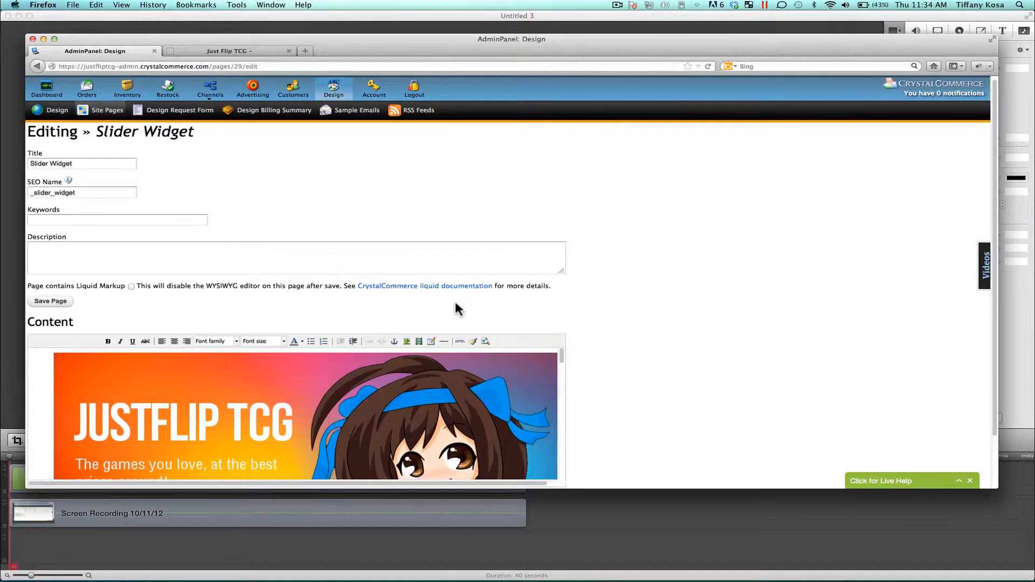
{"action": "left_click", "coordinate": [459, 341]}
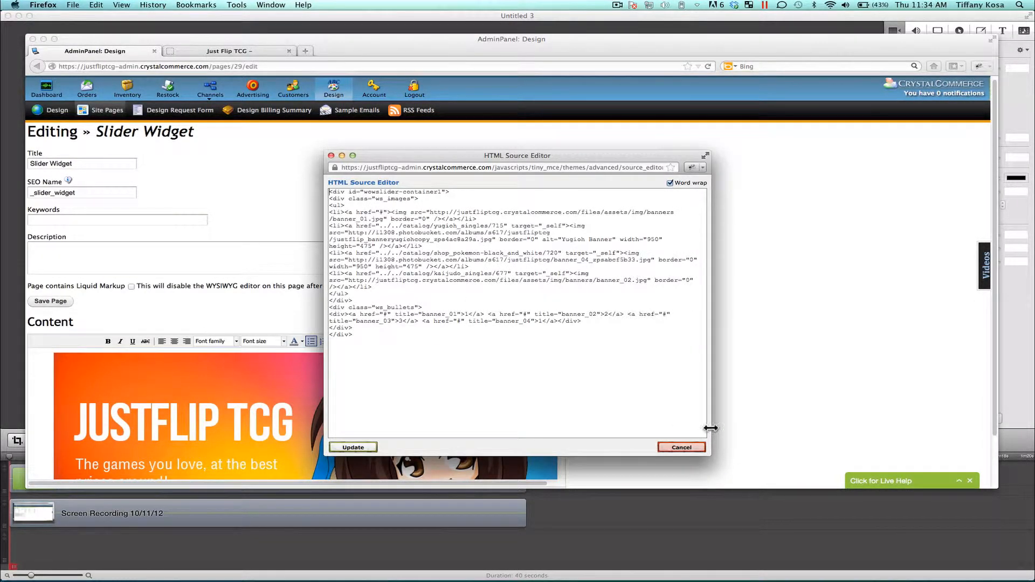
{"action": "left_click_drag", "start_coordinate": [708, 429], "coordinate": [1018, 409]}
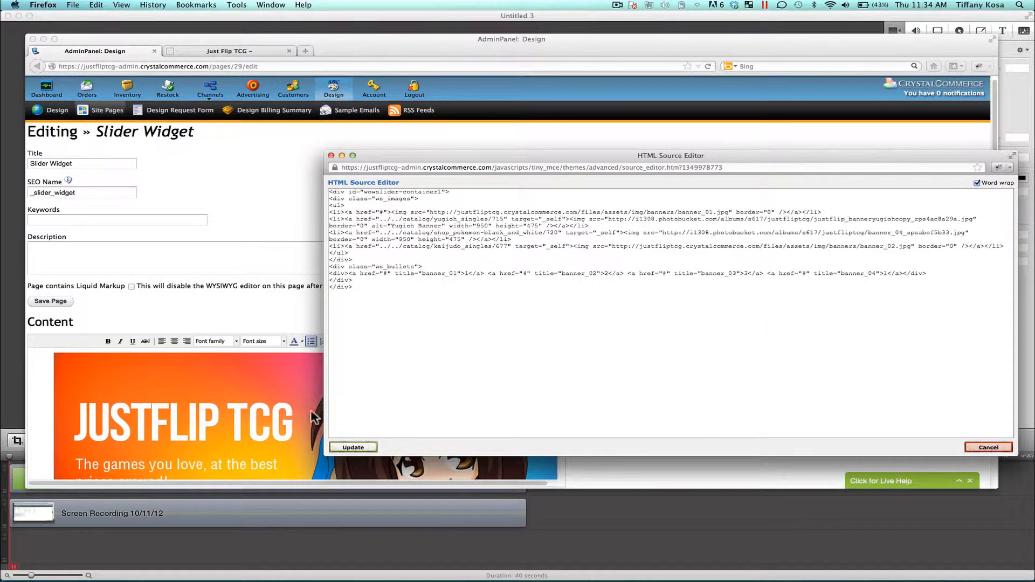
{"action": "left_click_drag", "start_coordinate": [324, 415], "coordinate": [48, 387]}
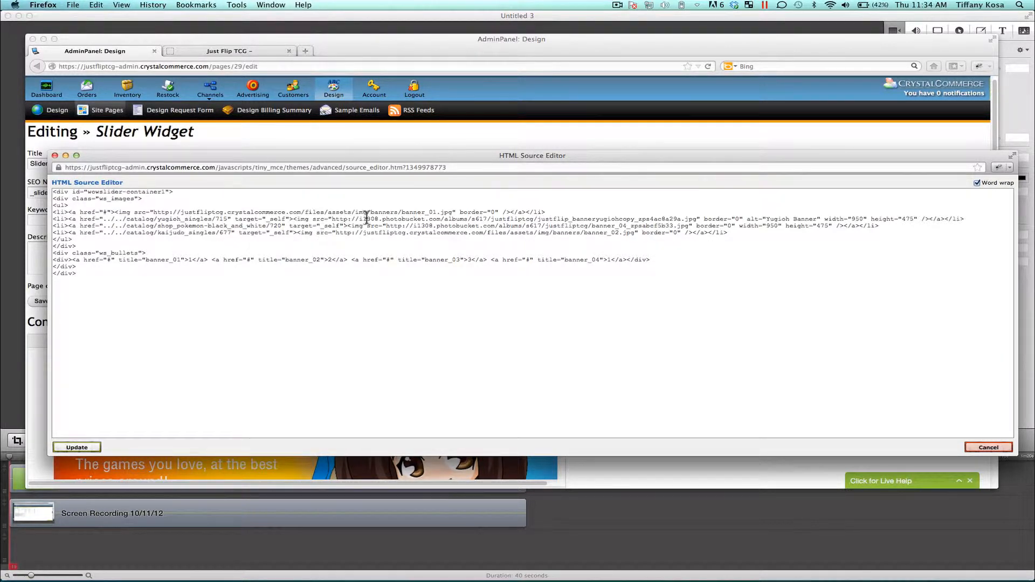
{"action": "triple_click", "coordinate": [391, 219]}
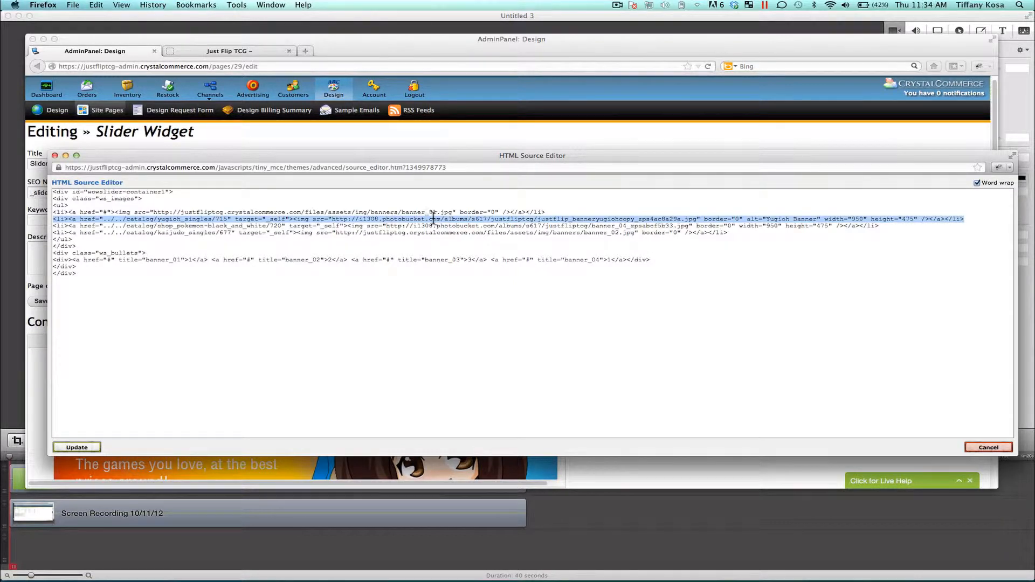
{"action": "left_click", "coordinate": [63, 211]}
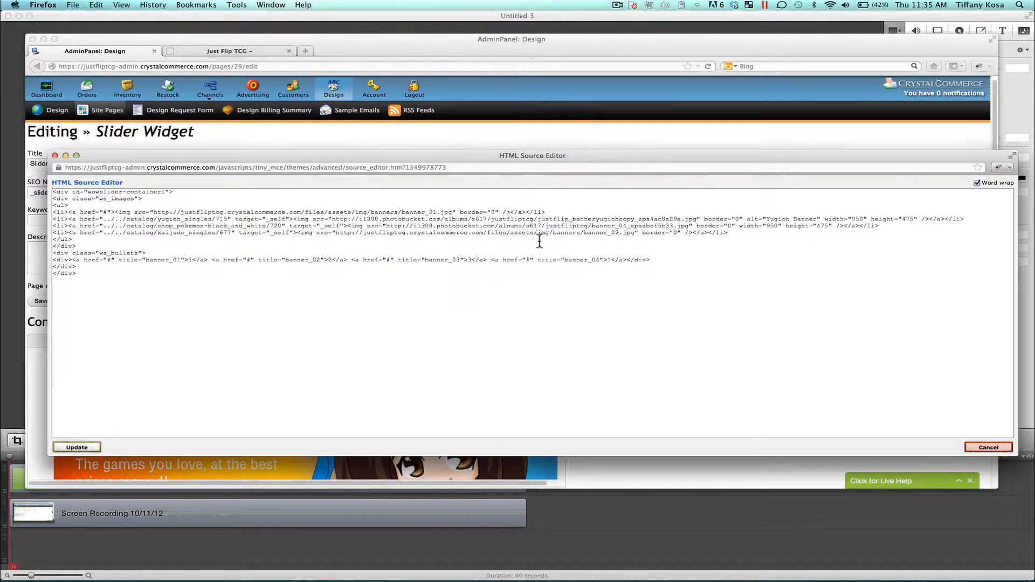
Step: Duplicate the banner_01.jpg list item onto a new line after the banner_02.jpg item in the slider's image list
{"action": "left_click_drag", "start_coordinate": [546, 211], "coordinate": [52, 211]}
{"action": "key", "text": "super+c"}
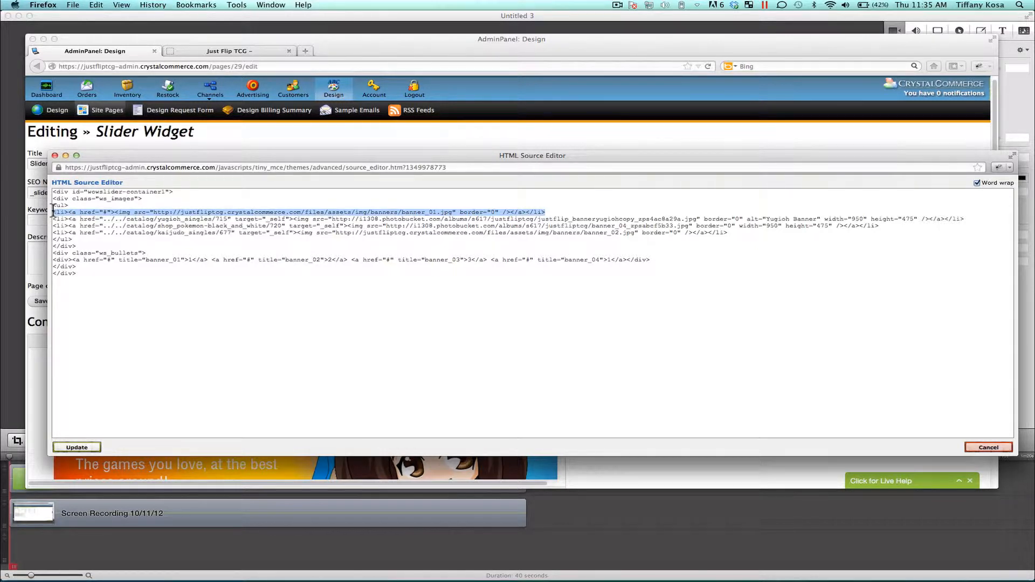
{"action": "left_click", "coordinate": [758, 235]}
{"action": "key", "text": "Return"}
{"action": "key", "text": "super+v"}
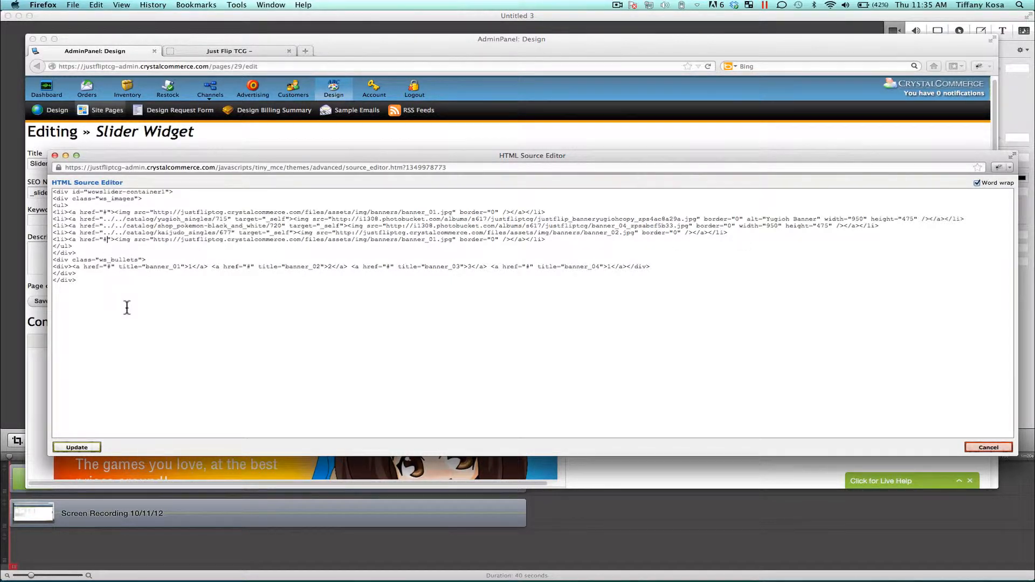
{"action": "key", "text": "BackSpace"}
{"action": "type", "text": "htt"}
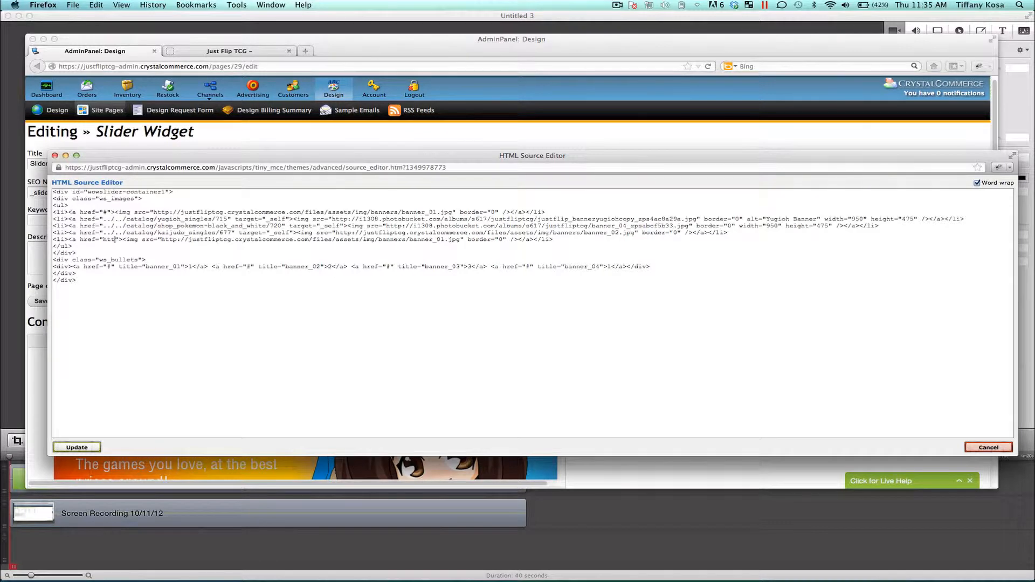
{"action": "type", "text": "p://"}
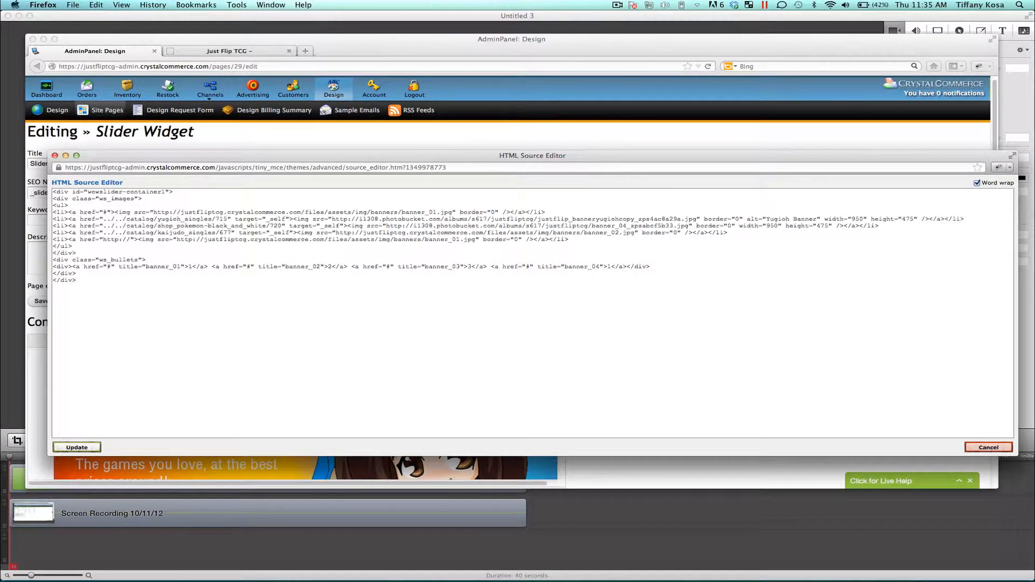
{"action": "type", "text": "facebook.co"}
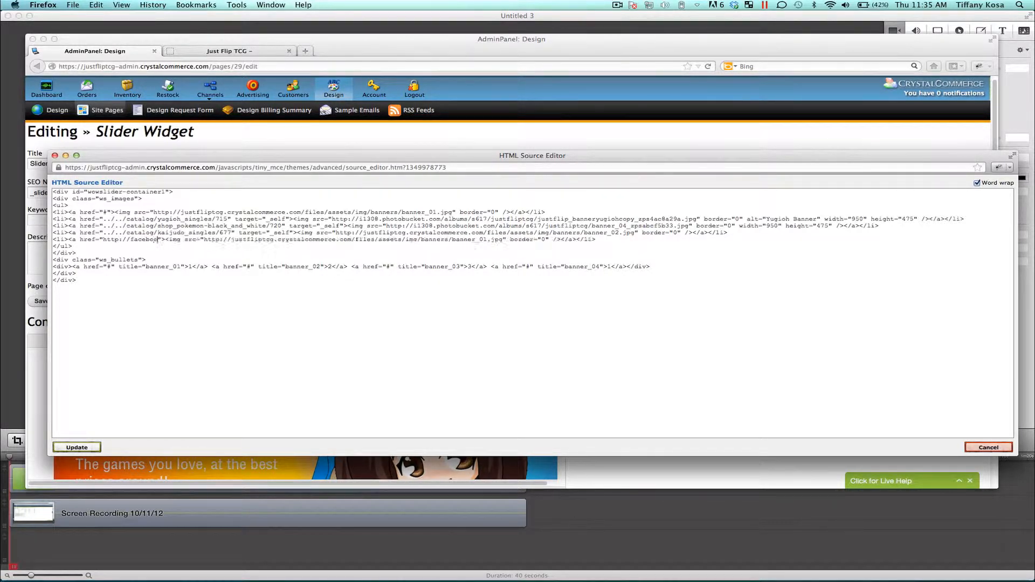
{"action": "type", "text": "m"}
Step: On the storefront, open the Terrakion-EX (Full Art) product page under Pokemon, Black and White, Dragons Exalted and copy its address
{"action": "mouse_move", "coordinate": [345, 571]}
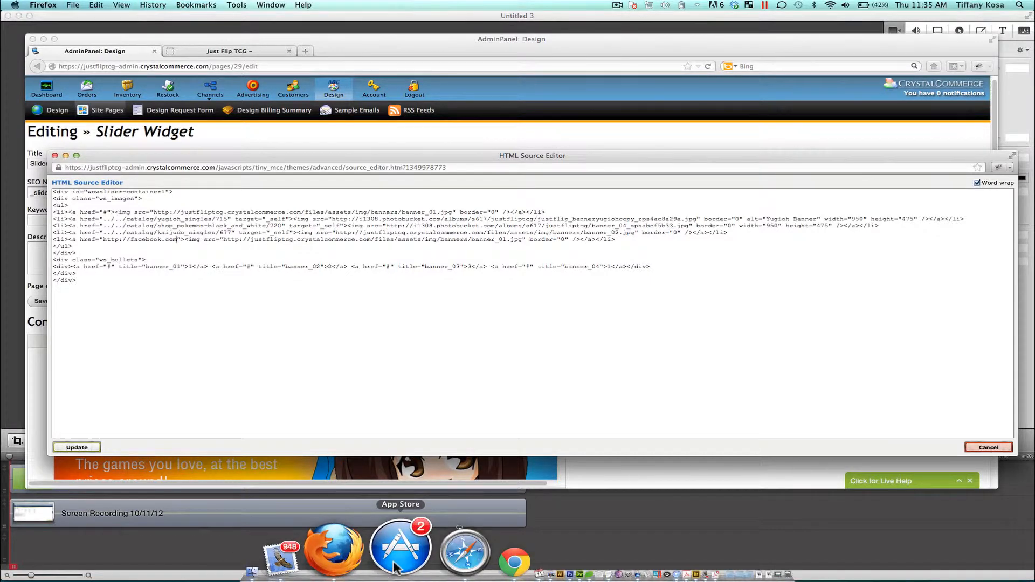
{"action": "left_click", "coordinate": [277, 45]}
{"action": "left_click", "coordinate": [258, 47]}
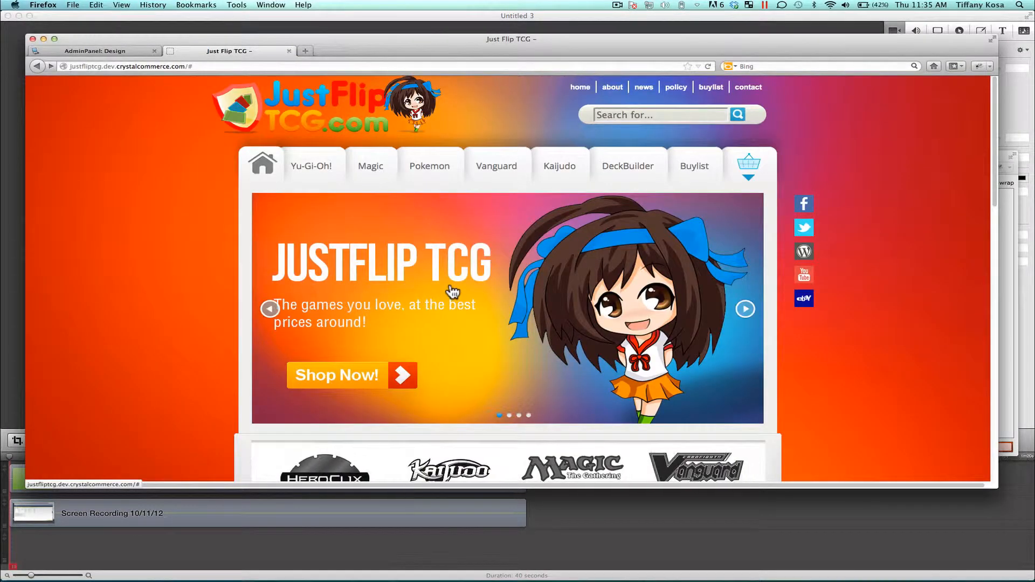
{"action": "scroll", "coordinate": [442, 161], "scroll_direction": "down", "scroll_amount": 2}
{"action": "left_click", "coordinate": [426, 115]}
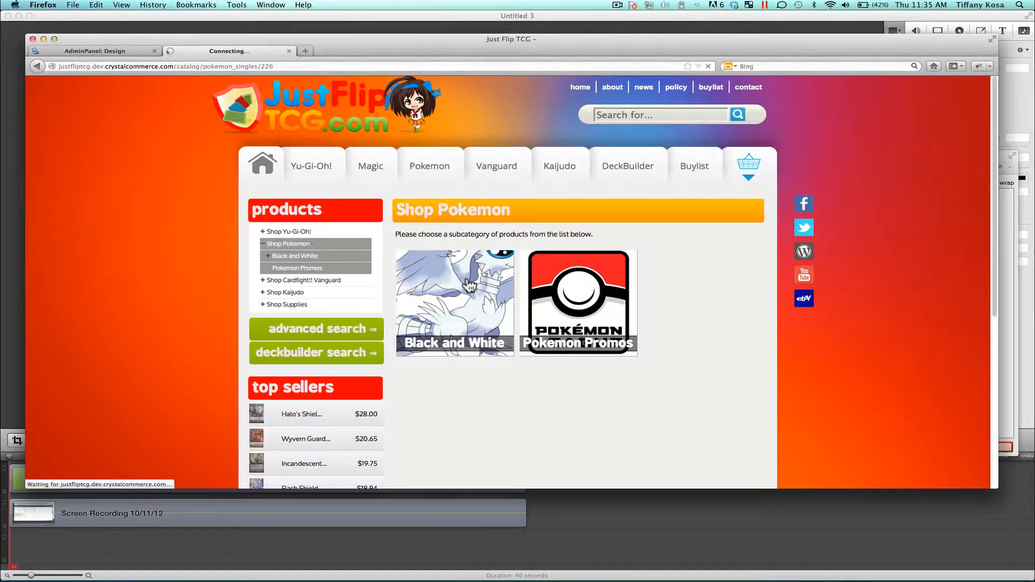
{"action": "left_click", "coordinate": [469, 285]}
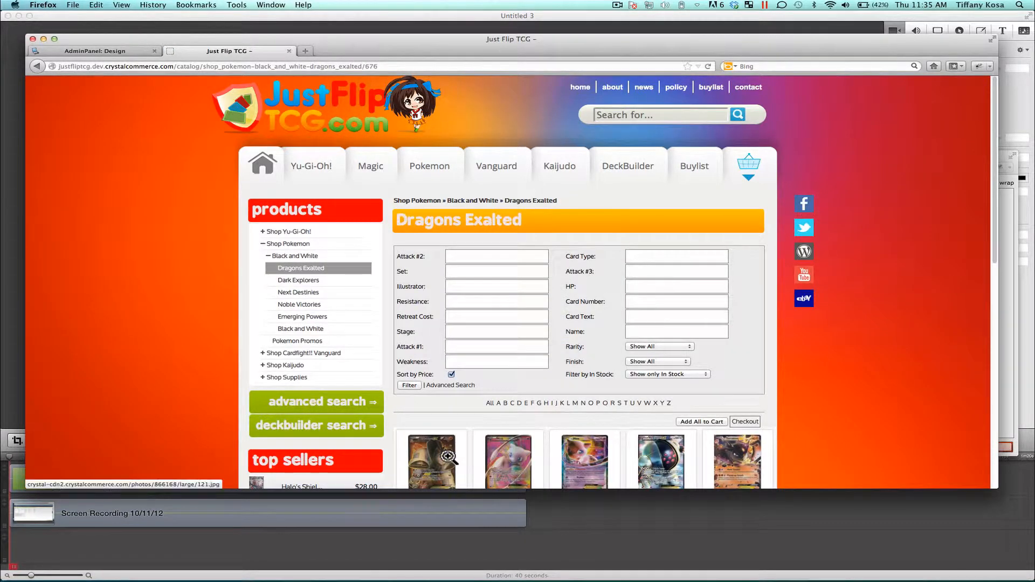
{"action": "scroll", "coordinate": [448, 456], "scroll_direction": "down", "scroll_amount": 5}
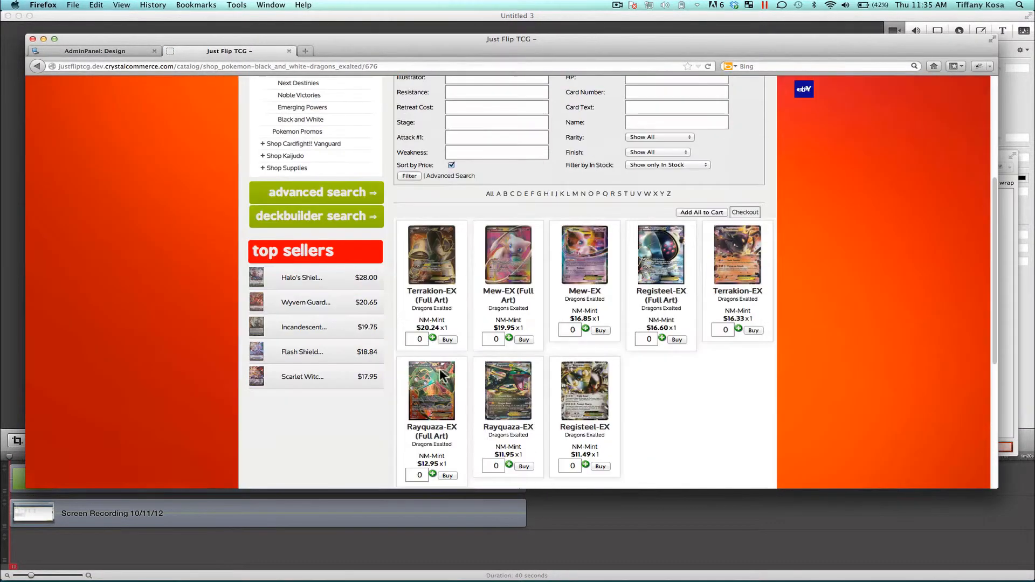
{"action": "left_click", "coordinate": [441, 246]}
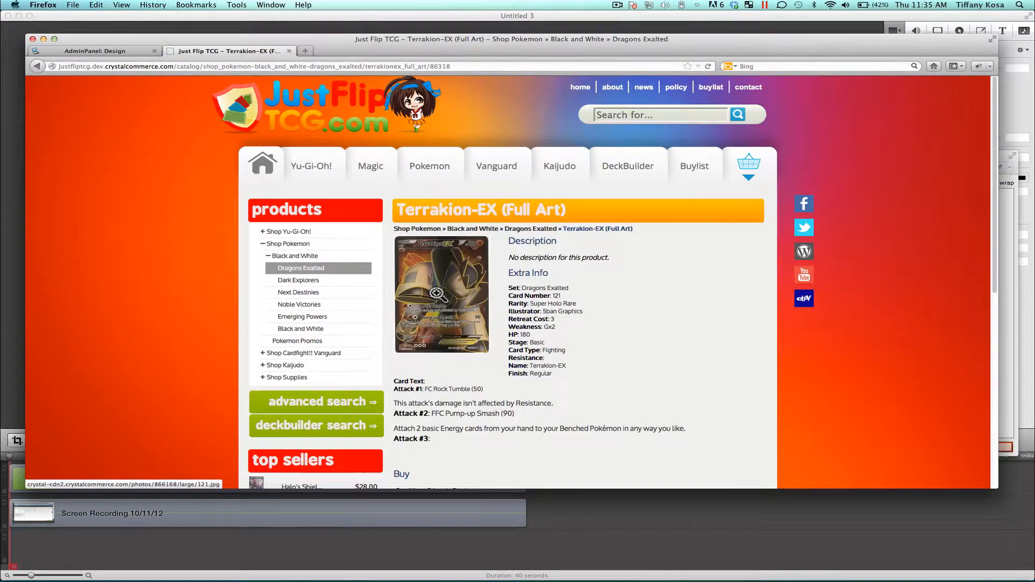
{"action": "left_click", "coordinate": [385, 65]}
{"action": "key", "text": "super+c"}
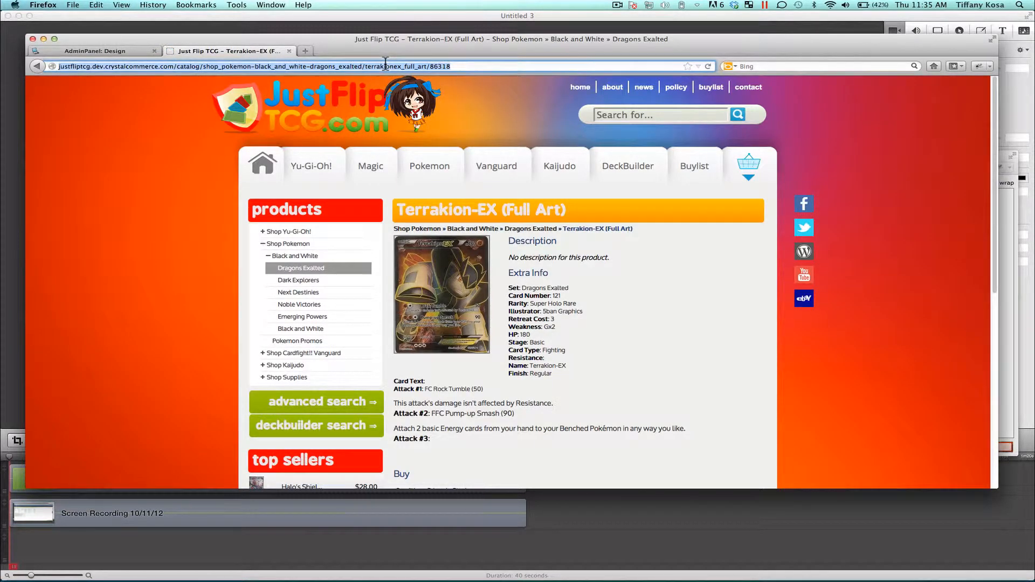
Step: Replace the duplicated banner item's link in the HTML source with the copied Terrakion-EX (Full Art) product address
{"action": "left_click", "coordinate": [128, 50]}
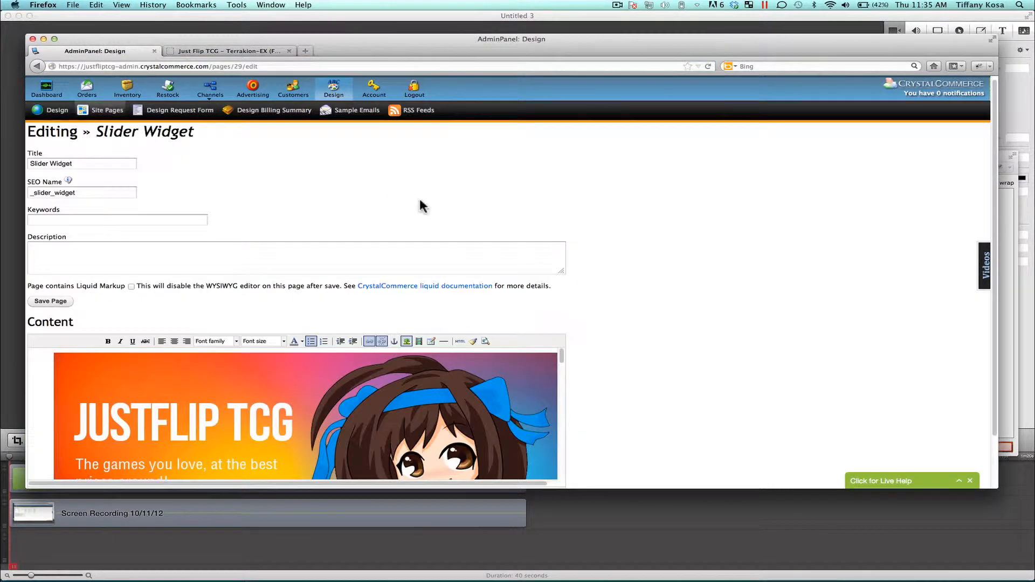
{"action": "left_click_drag", "start_coordinate": [434, 38], "coordinate": [512, 77]}
{"action": "left_click", "coordinate": [92, 298]}
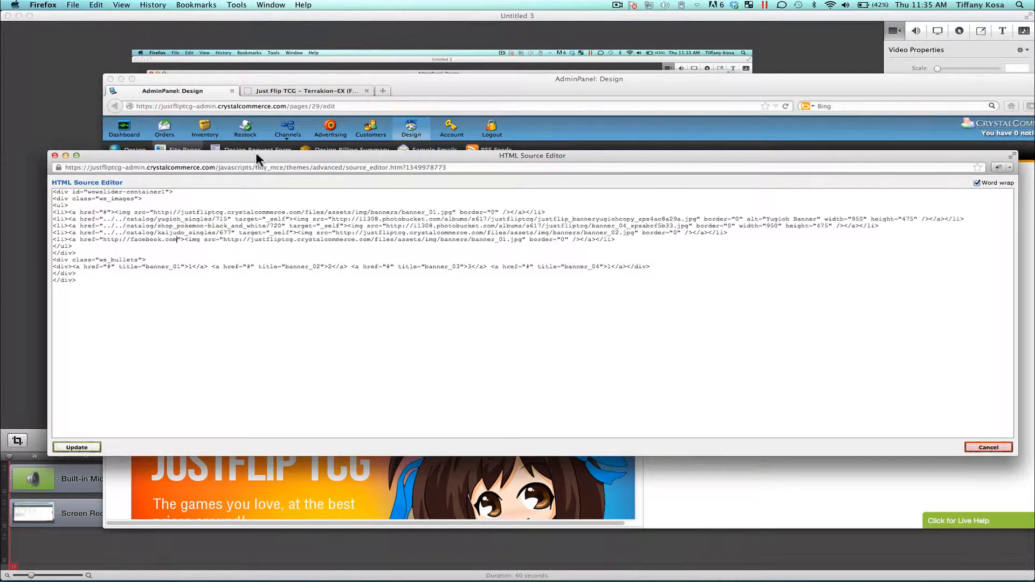
{"action": "left_click_drag", "start_coordinate": [259, 151], "coordinate": [291, 169]}
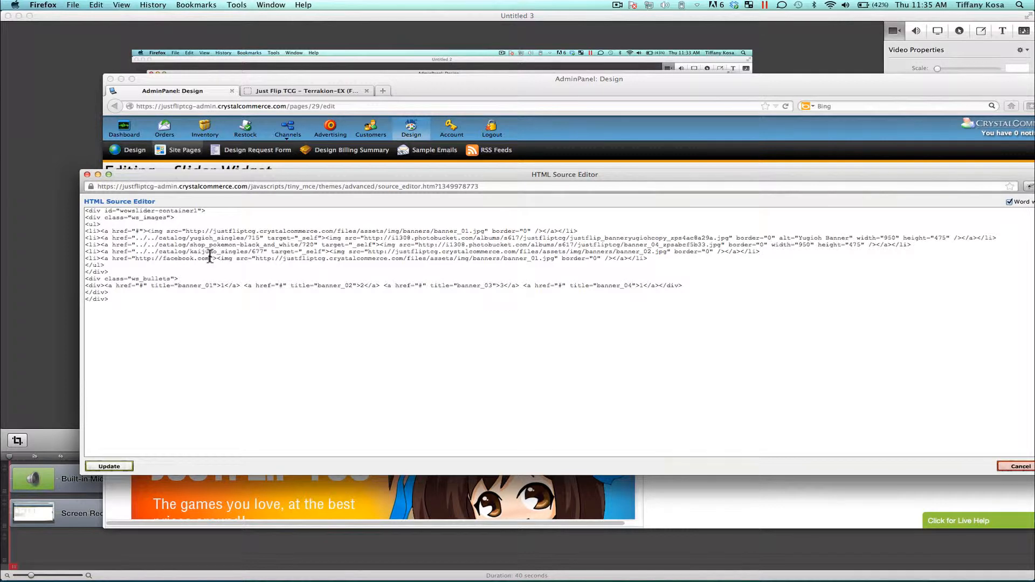
{"action": "left_click_drag", "start_coordinate": [209, 258], "coordinate": [136, 259]}
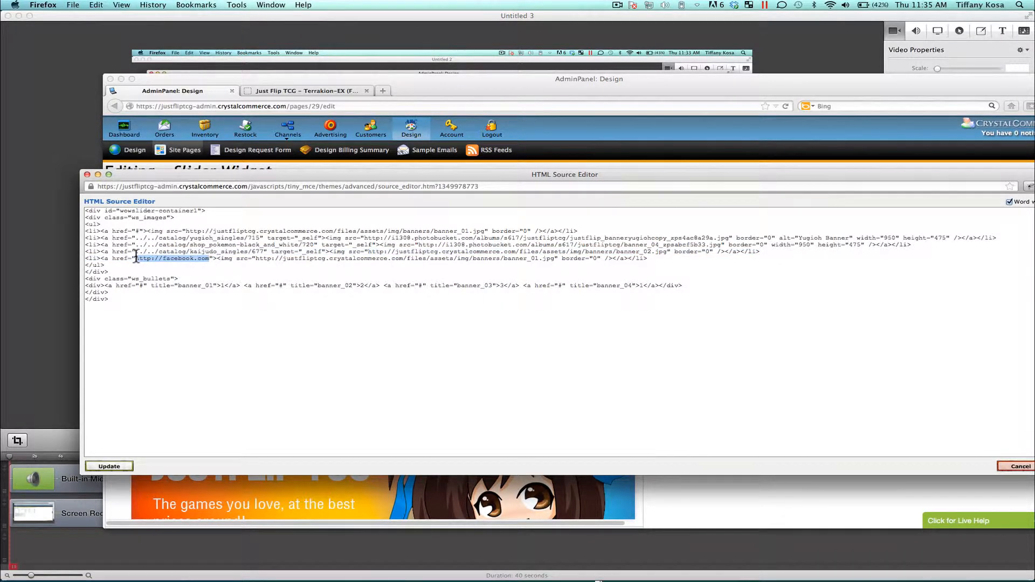
{"action": "key", "text": "super+v"}
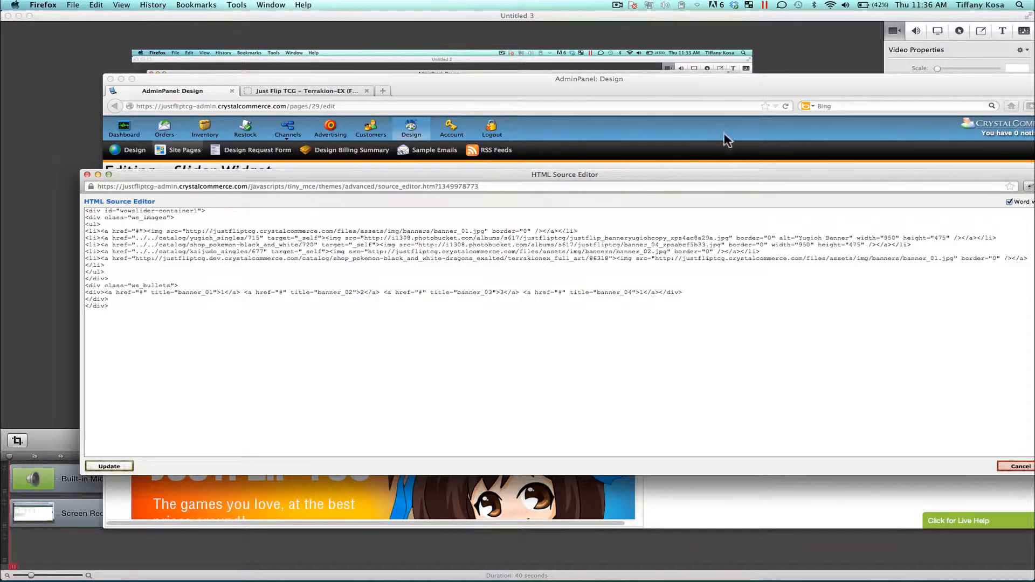
{"action": "left_click", "coordinate": [722, 161]}
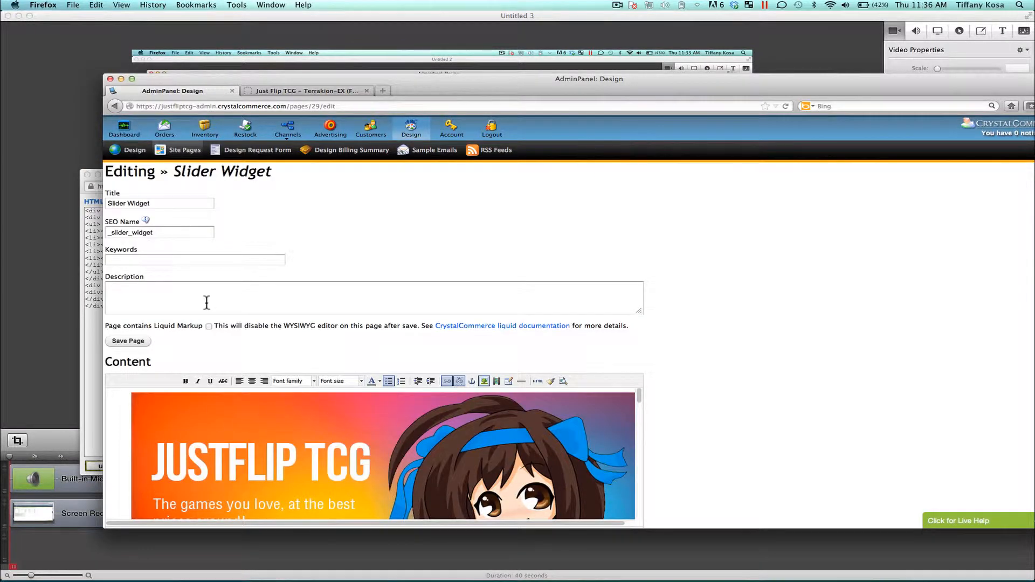
{"action": "left_click", "coordinate": [93, 334]}
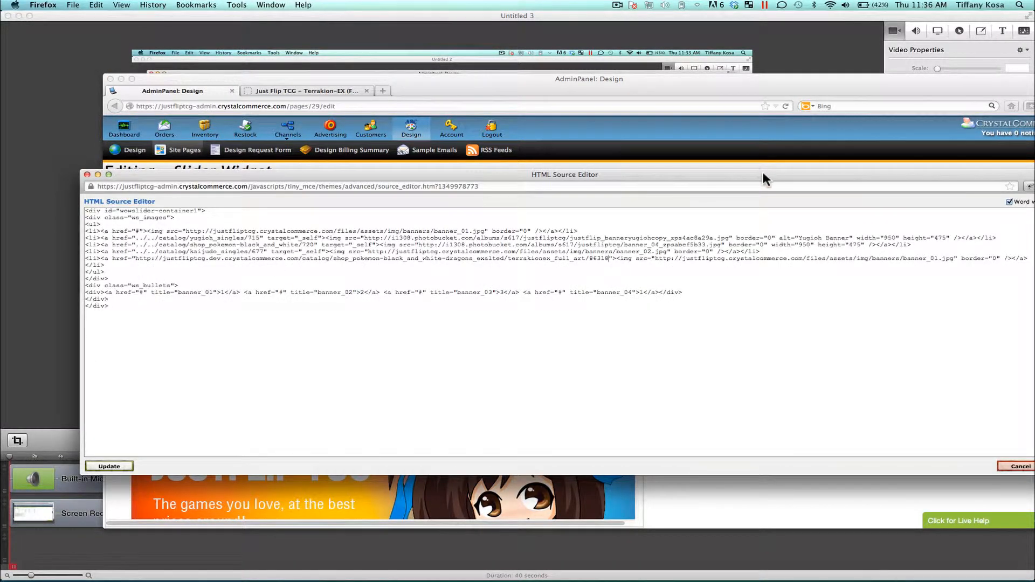
{"action": "left_click_drag", "start_coordinate": [762, 171], "coordinate": [702, 127]}
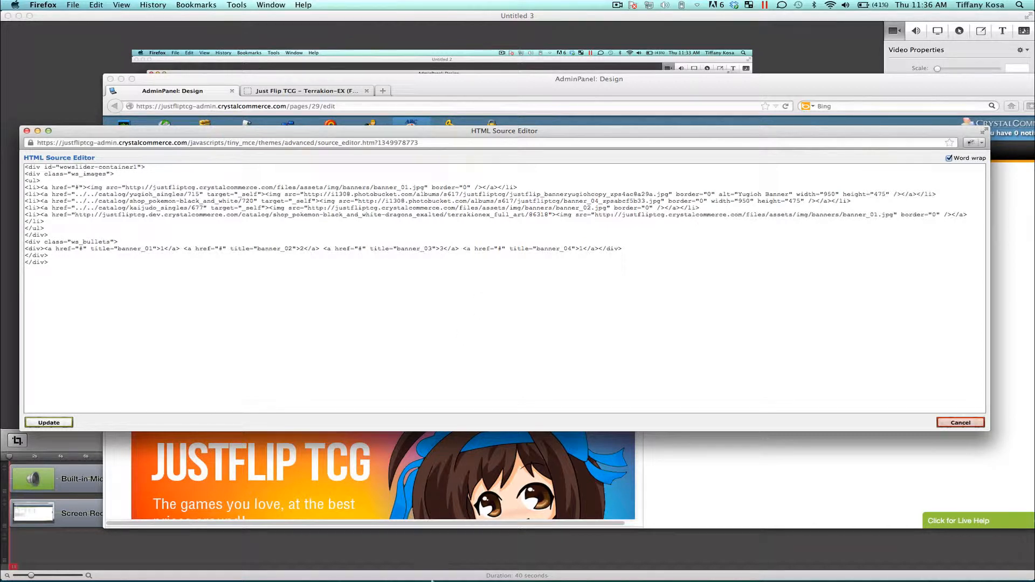
{"action": "mouse_move", "coordinate": [432, 580]}
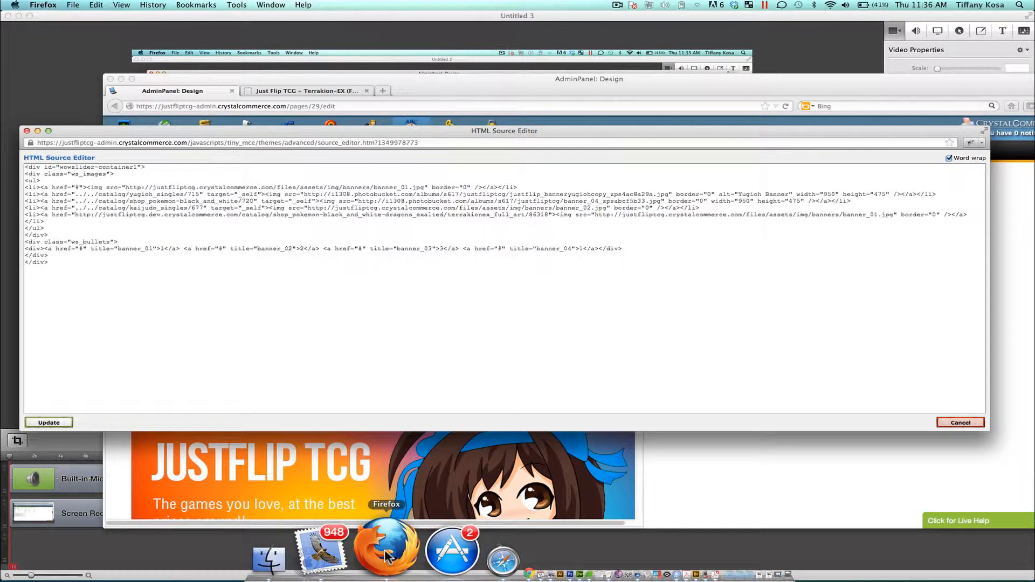
{"action": "left_click", "coordinate": [423, 549]}
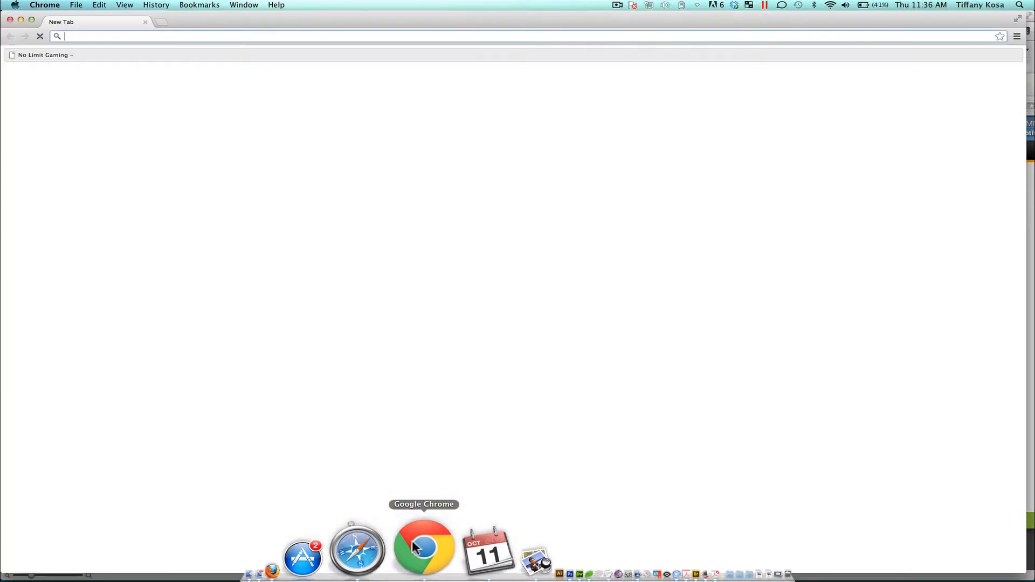
{"action": "left_click", "coordinate": [10, 19]}
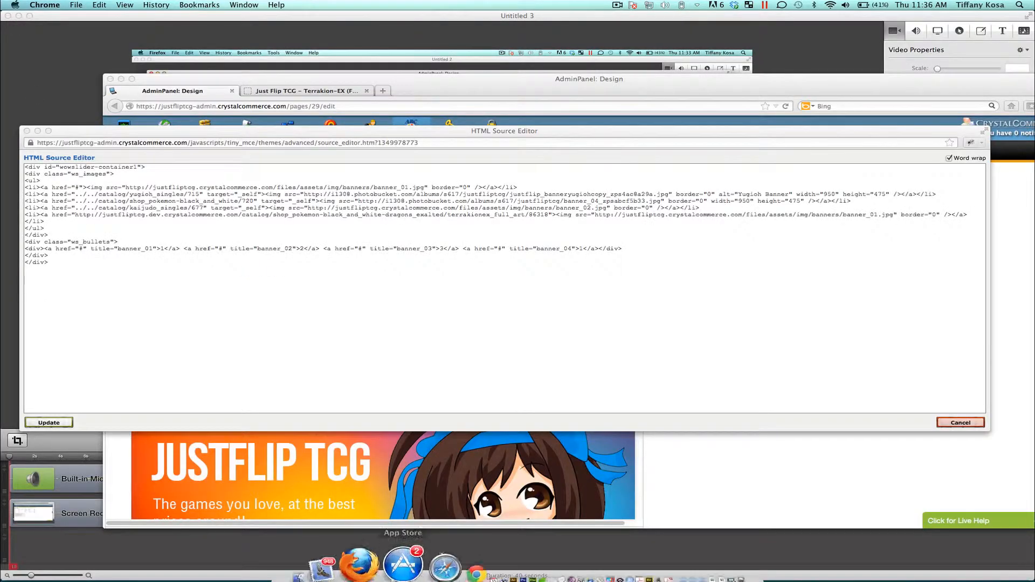
{"action": "left_click", "coordinate": [391, 570]}
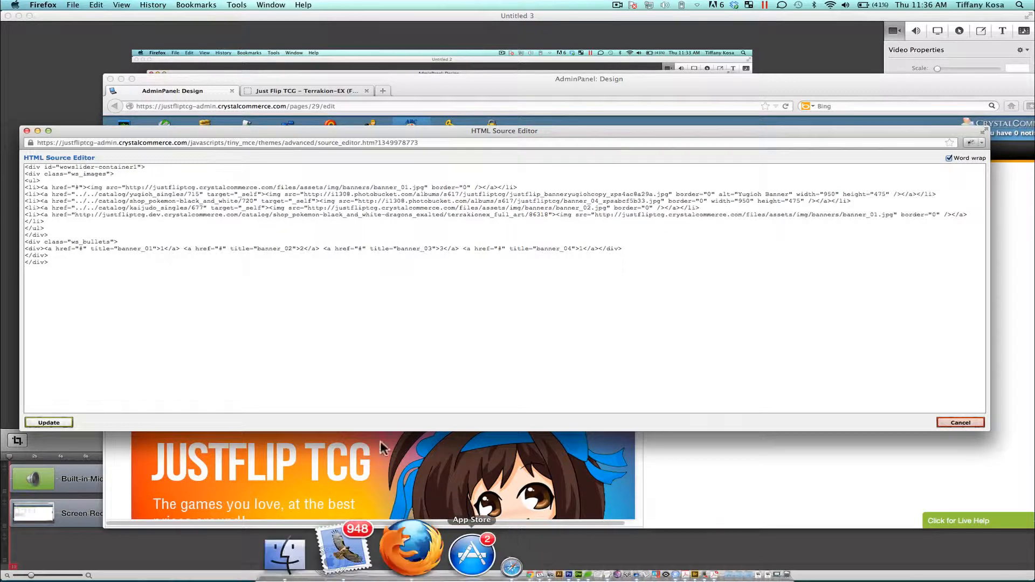
Step: Open the storefront home page and show the fourth slide of its banner slider
{"action": "left_click", "coordinate": [416, 86]}
{"action": "left_click", "coordinate": [319, 93]}
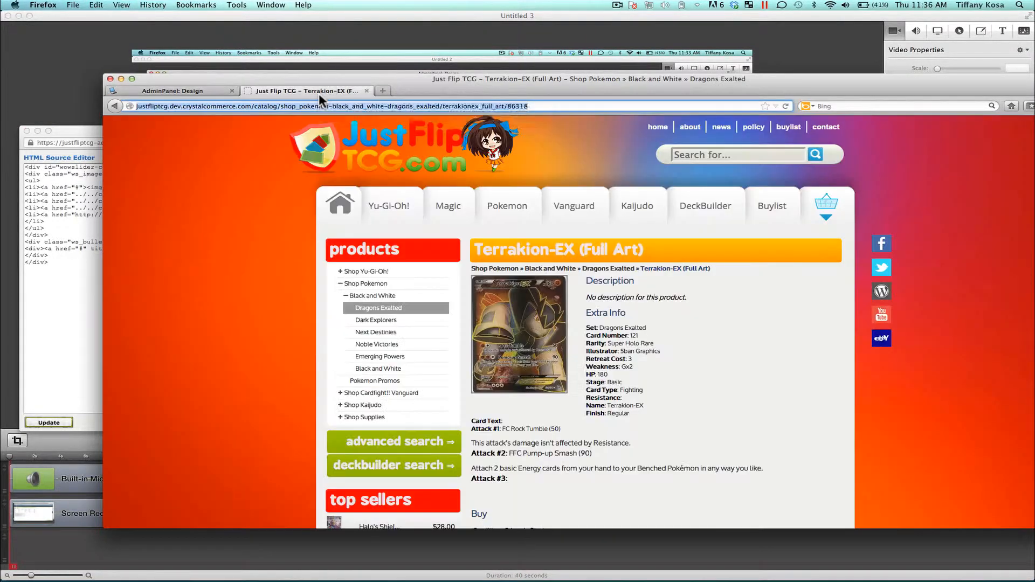
{"action": "left_click", "coordinate": [354, 210]}
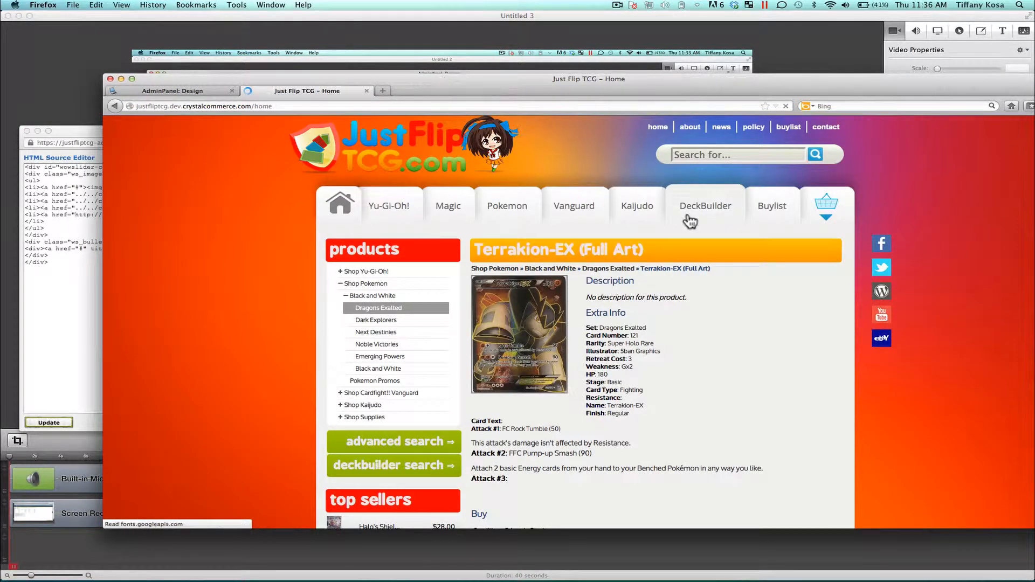
{"action": "scroll", "coordinate": [788, 256], "scroll_direction": "down", "scroll_amount": 3}
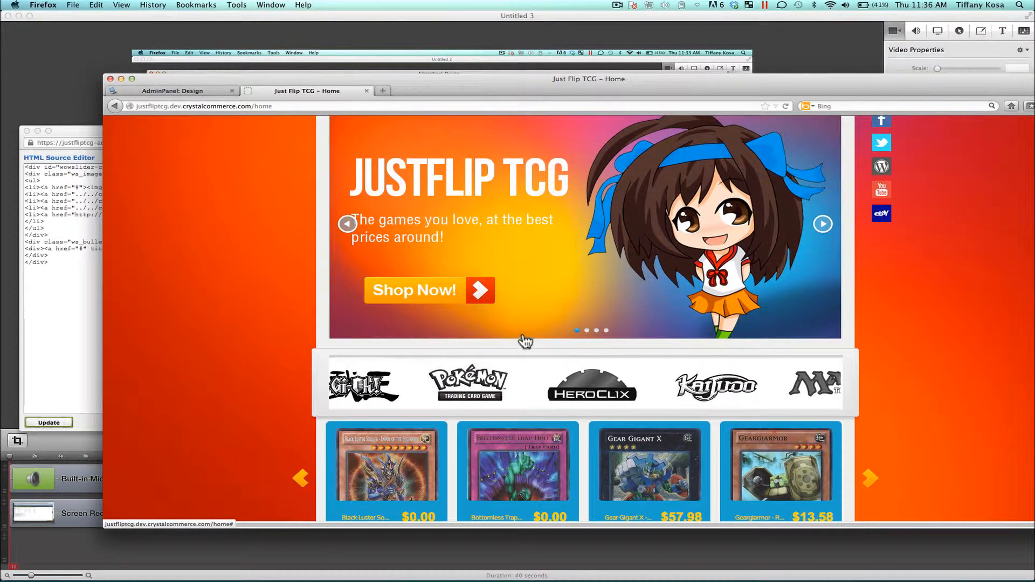
{"action": "left_click", "coordinate": [606, 331]}
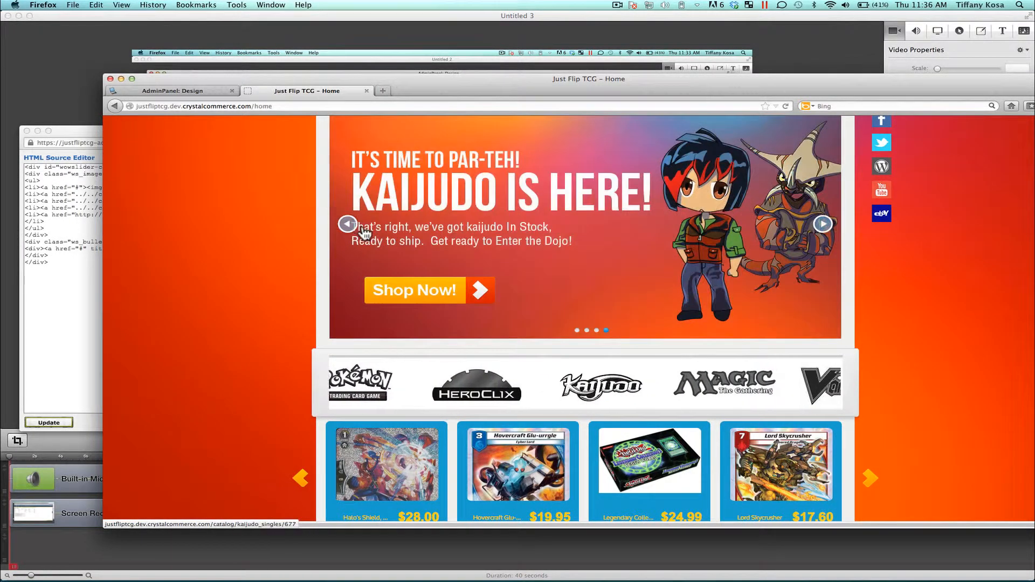
Step: Follow the Kaijudo banner's link on the storefront, return to the home page and advance the slider to its fourth slide
{"action": "left_click", "coordinate": [531, 317]}
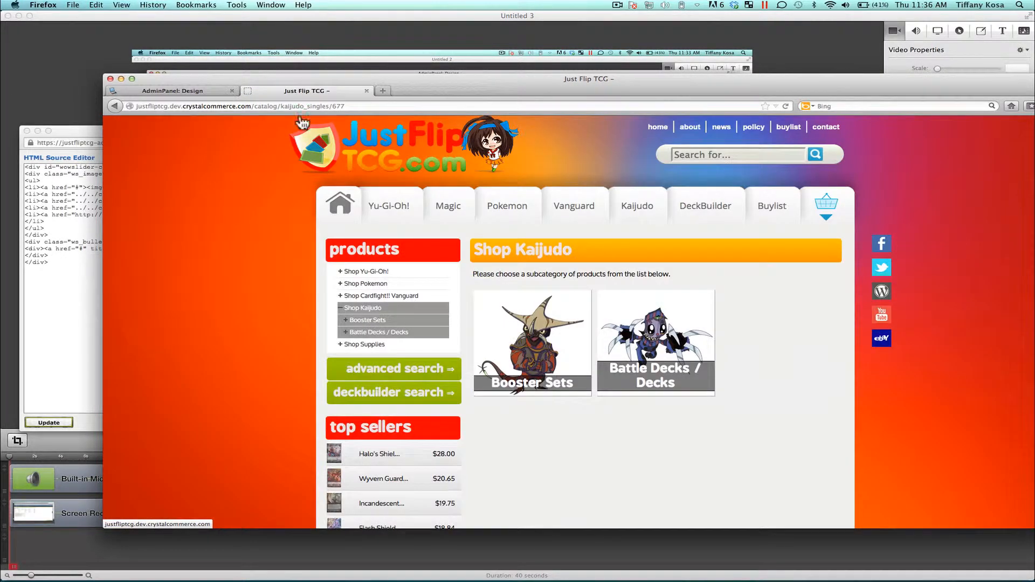
{"action": "left_click", "coordinate": [115, 106]}
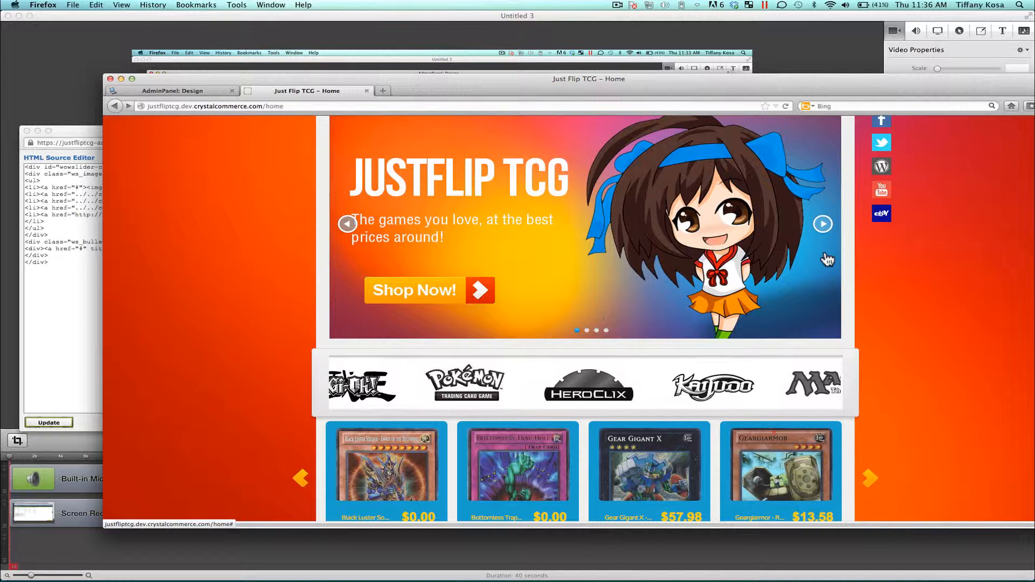
{"action": "left_click", "coordinate": [823, 224]}
{"action": "left_click", "coordinate": [823, 225]}
{"action": "left_click", "coordinate": [823, 225]}
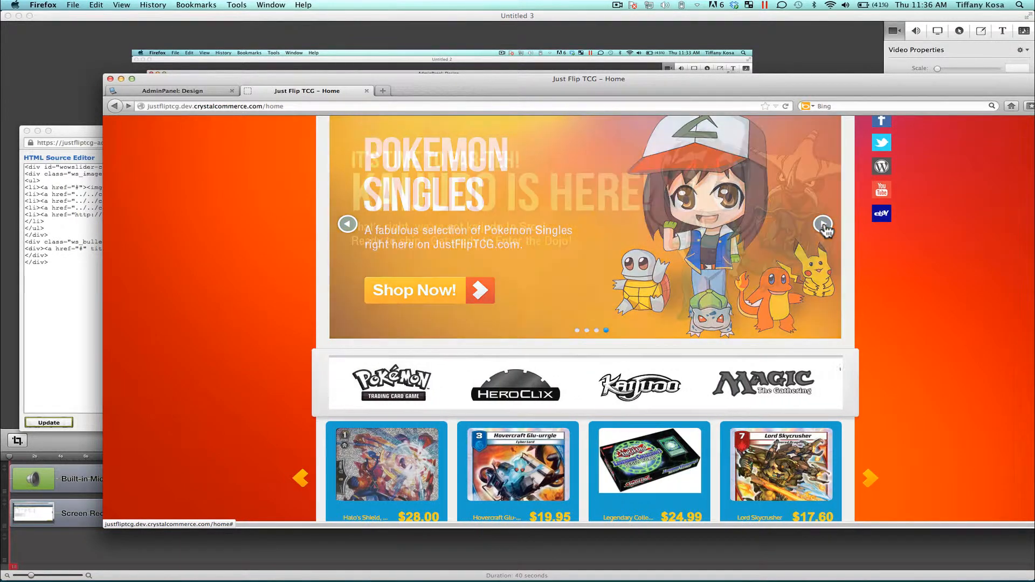
Step: Apply the edited HTML source to the content and save the Slider Widget page
{"action": "left_click", "coordinate": [43, 222]}
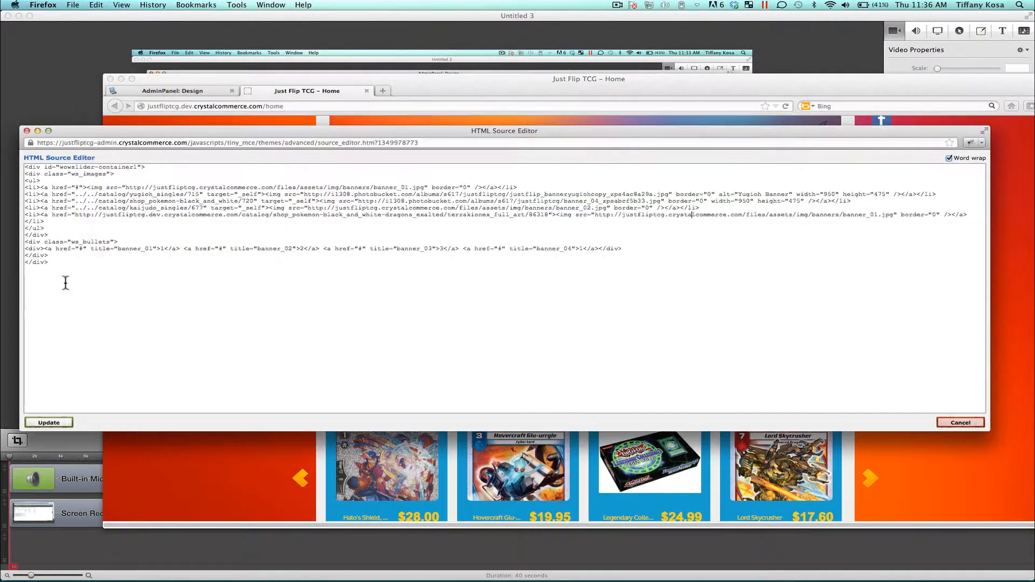
{"action": "left_click", "coordinate": [54, 423]}
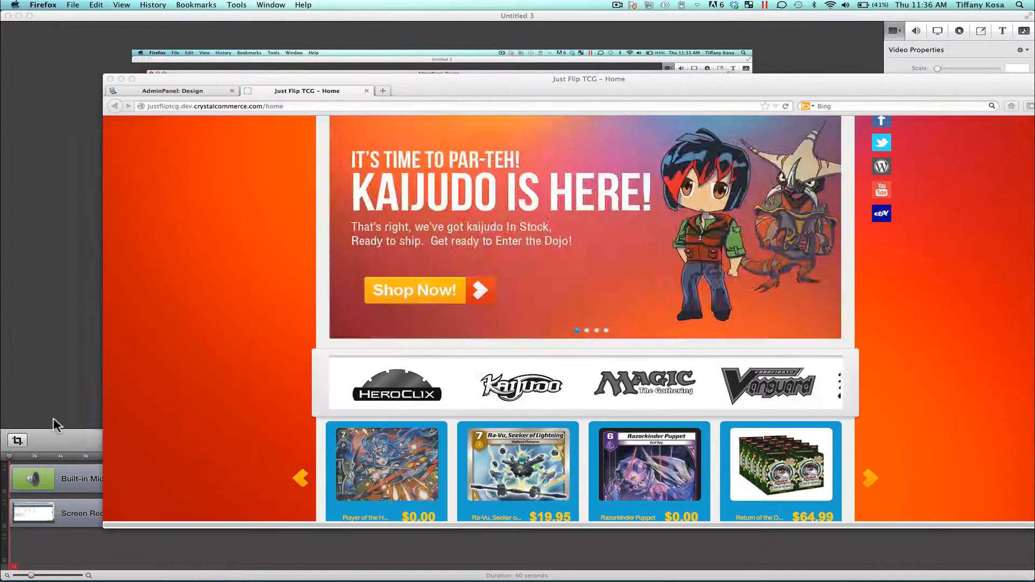
{"action": "left_click", "coordinate": [165, 91]}
{"action": "scroll", "coordinate": [292, 378], "scroll_direction": "down", "scroll_amount": 2}
{"action": "left_click", "coordinate": [138, 290]}
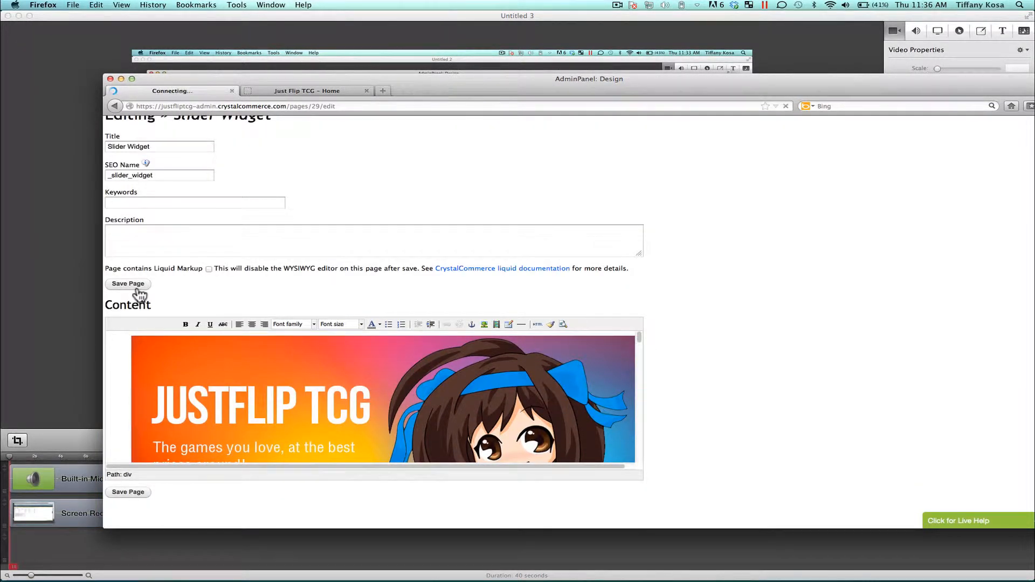
Step: Reload the storefront home page and step through the banner slider past the fourth slide to check the added banner
{"action": "left_click", "coordinate": [291, 92]}
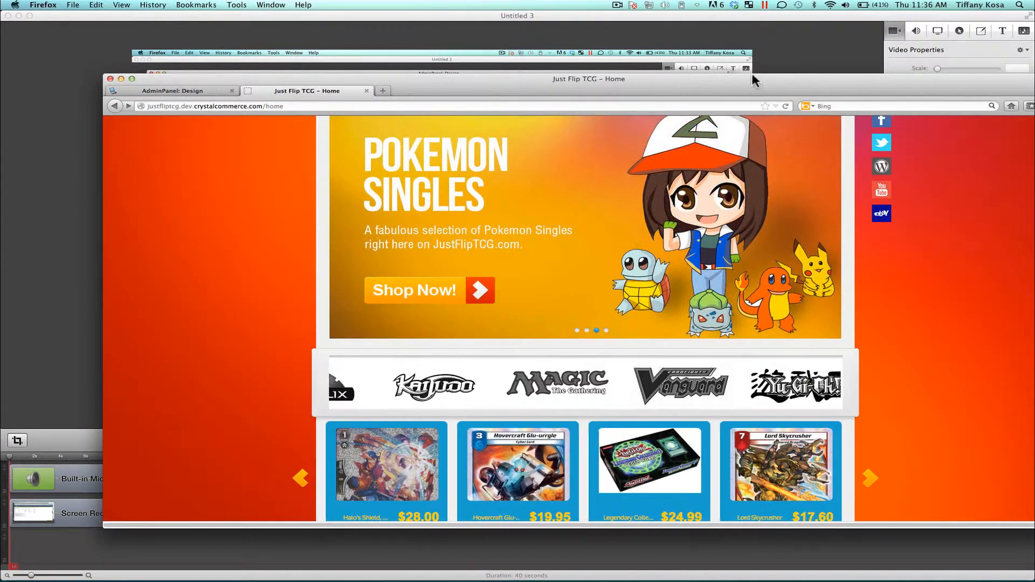
{"action": "left_click", "coordinate": [785, 106]}
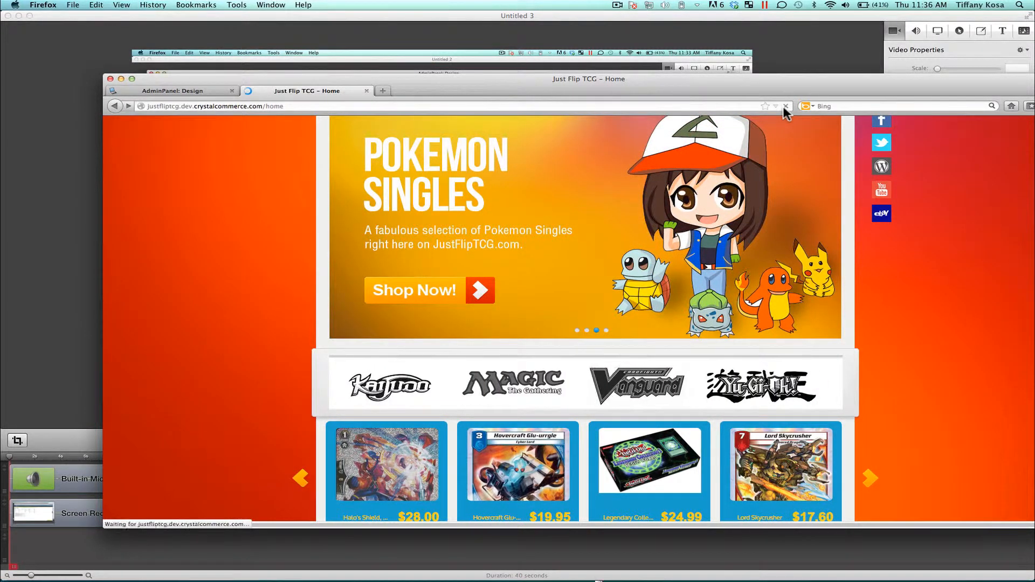
{"action": "left_click", "coordinate": [825, 224]}
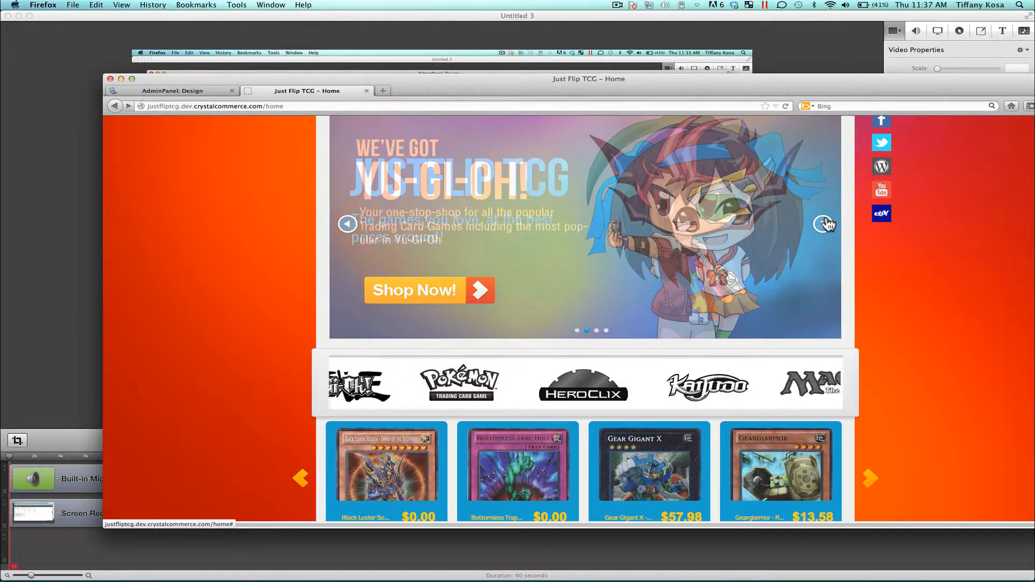
{"action": "left_click", "coordinate": [826, 226]}
{"action": "left_click", "coordinate": [825, 225]}
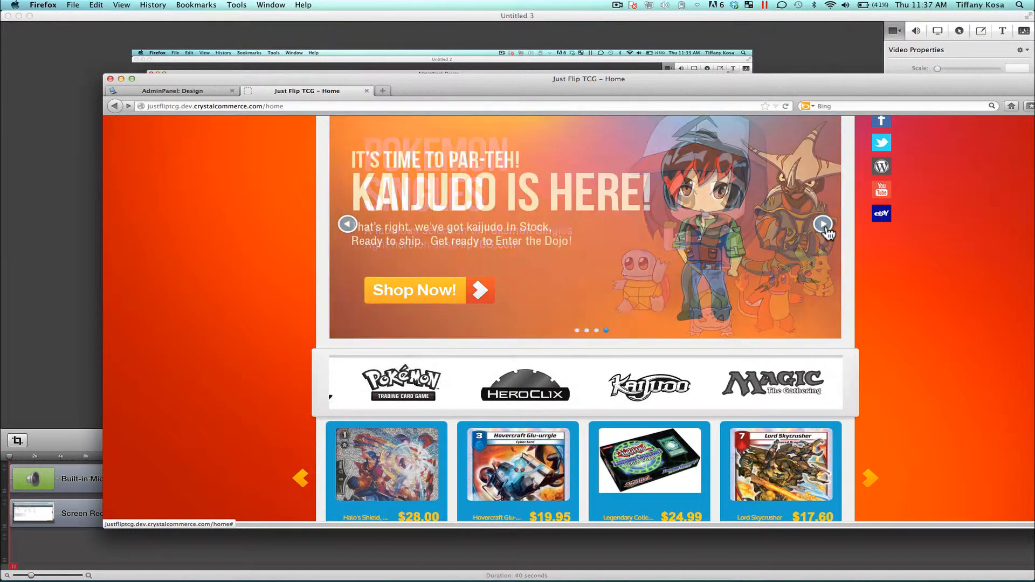
{"action": "left_click", "coordinate": [825, 225]}
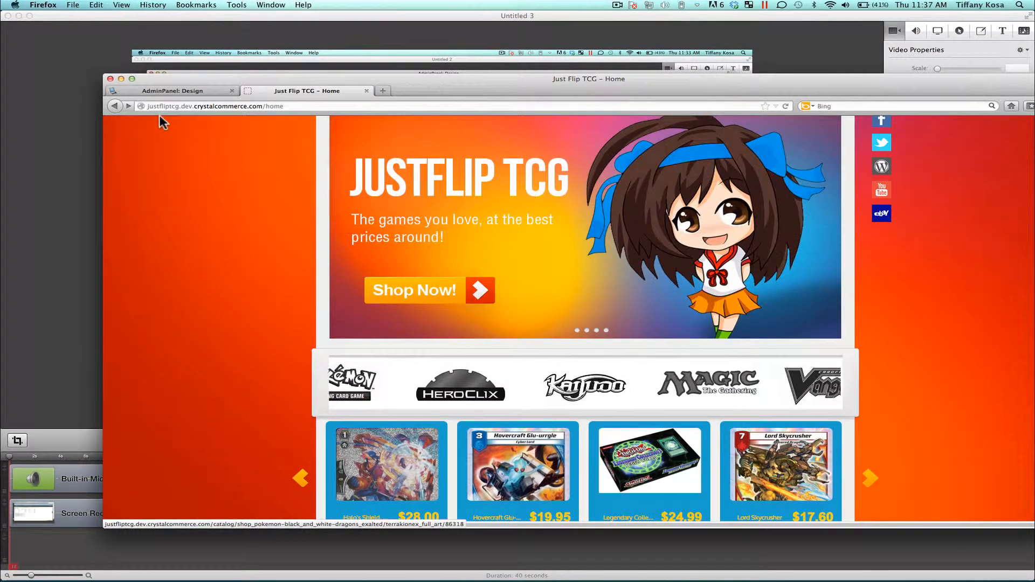
{"action": "left_click", "coordinate": [825, 225]}
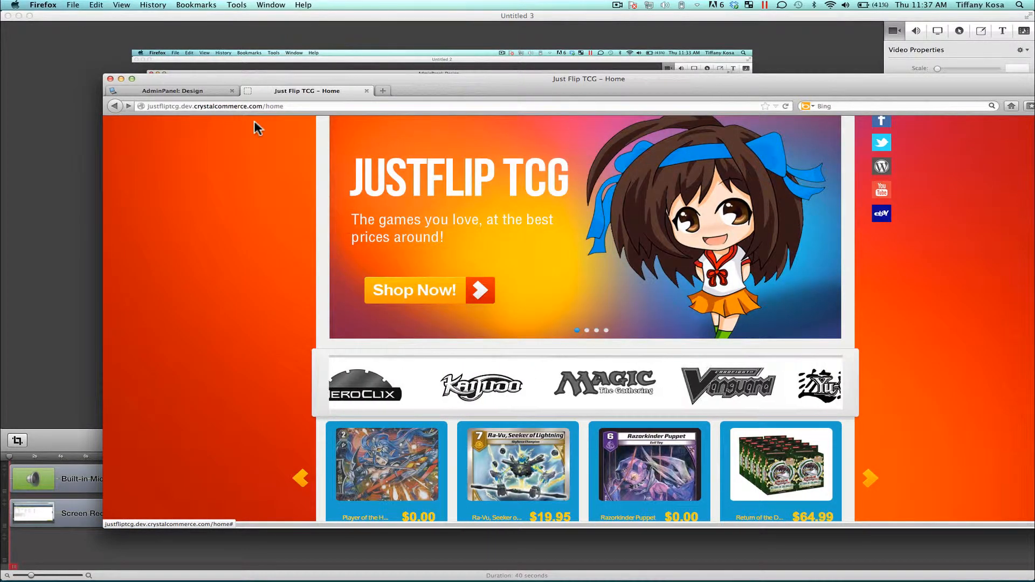
Step: Reopen the Slider Widget page for editing in the admin panel and show its HTML source in a widened editor window
{"action": "left_click", "coordinate": [216, 88]}
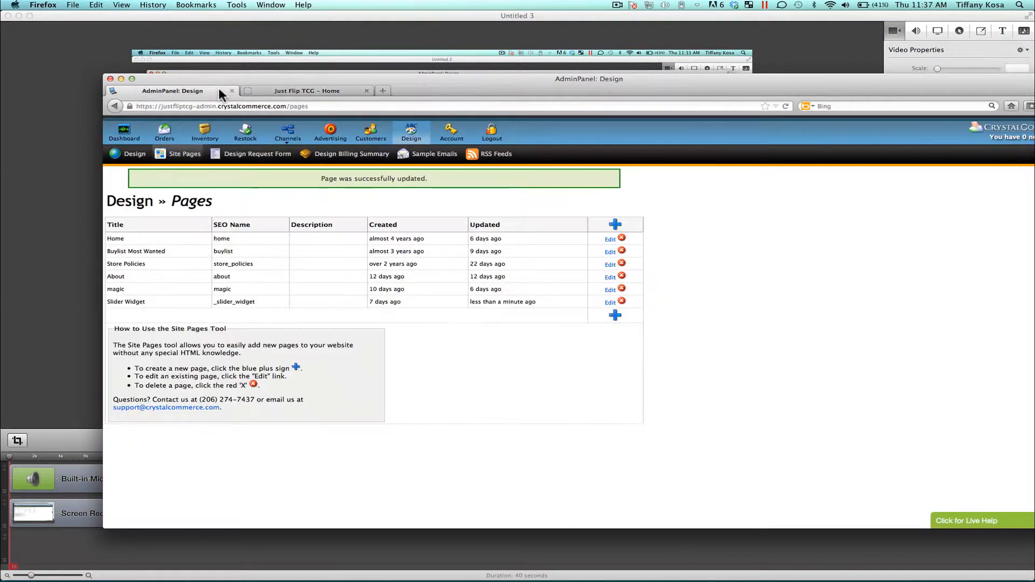
{"action": "left_click", "coordinate": [610, 303]}
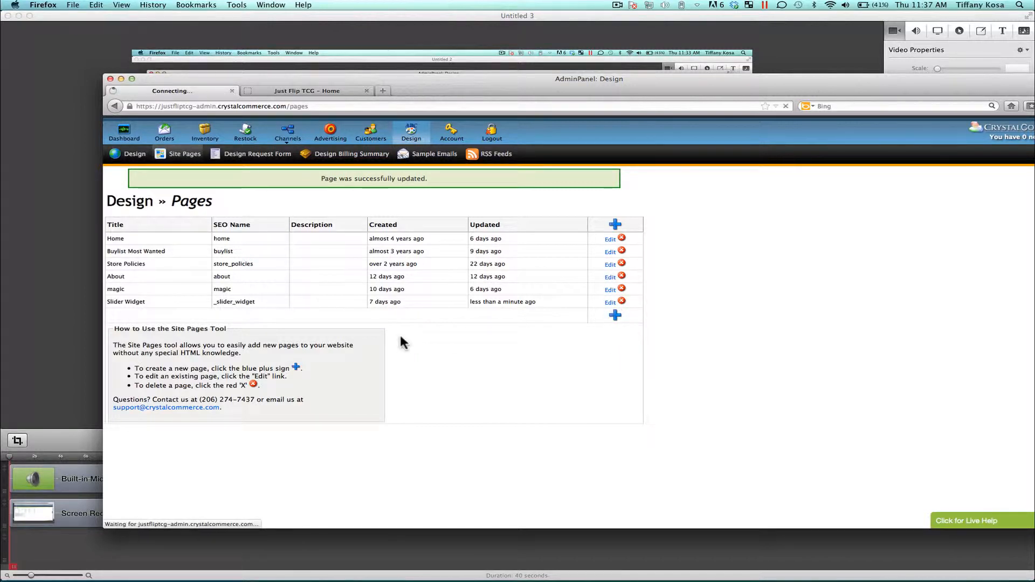
{"action": "scroll", "coordinate": [457, 334], "scroll_direction": "down", "scroll_amount": 2}
{"action": "scroll", "coordinate": [457, 334], "scroll_direction": "down", "scroll_amount": 1}
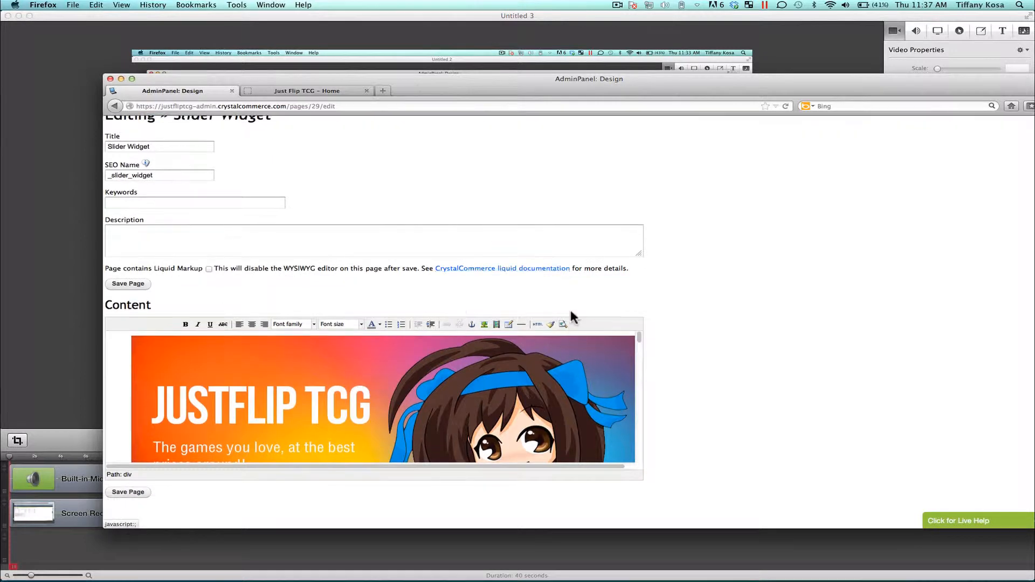
{"action": "left_click", "coordinate": [537, 324]}
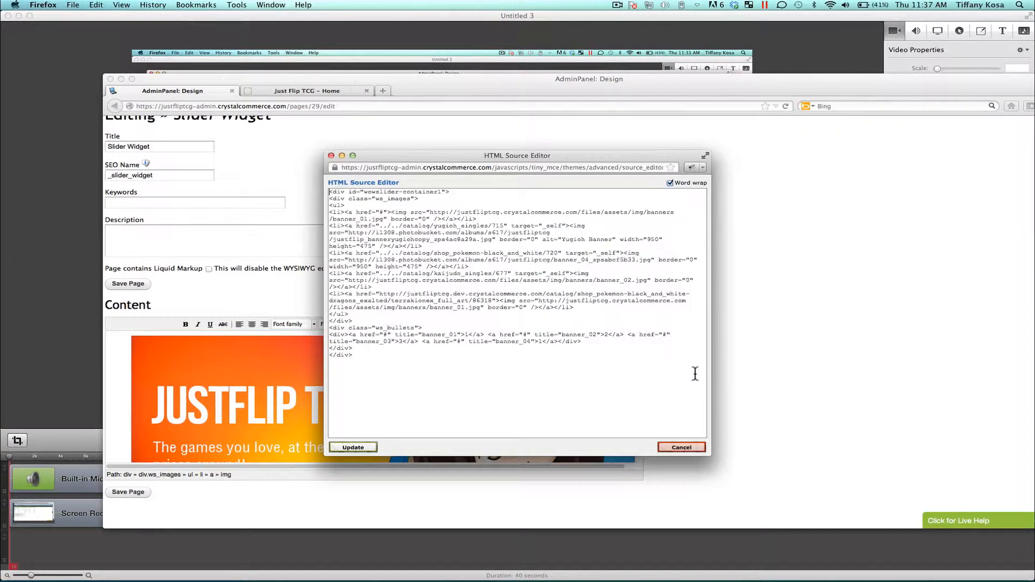
{"action": "left_click_drag", "start_coordinate": [712, 384], "coordinate": [952, 380]}
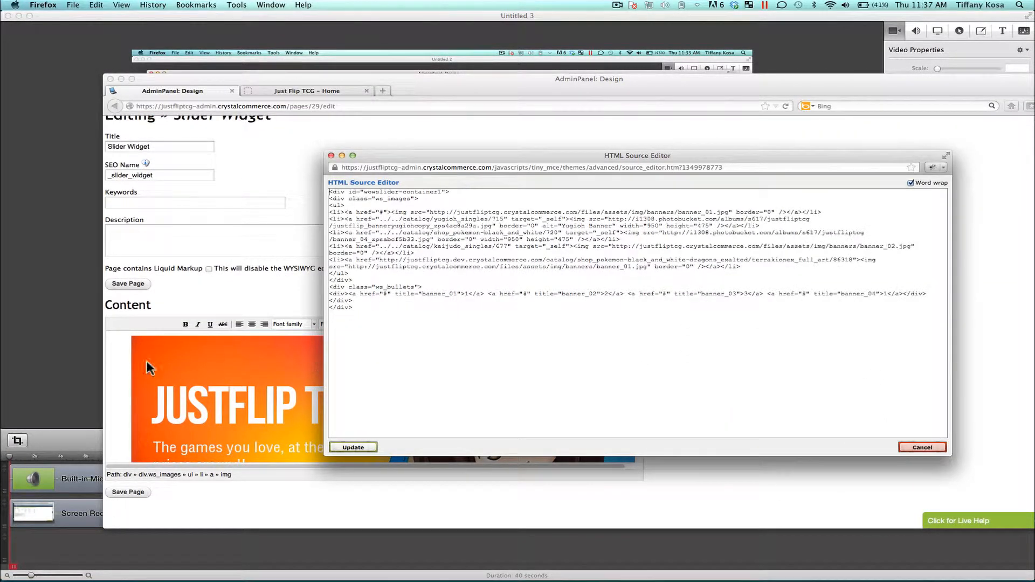
{"action": "left_click_drag", "start_coordinate": [324, 340], "coordinate": [121, 328]}
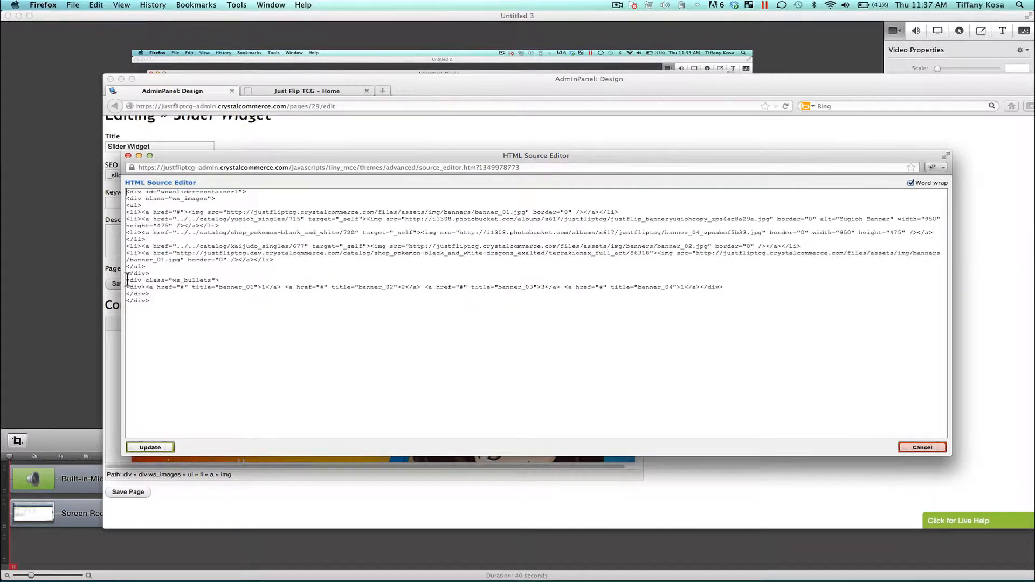
Step: Put the banner_02, banner_03 and banner_04 links of the ws_bullets section on separate lines in the HTML source
{"action": "left_click_drag", "start_coordinate": [128, 280], "coordinate": [220, 280]}
{"action": "left_click", "coordinate": [184, 280]}
{"action": "left_click", "coordinate": [285, 287]}
{"action": "key", "text": "Return"}
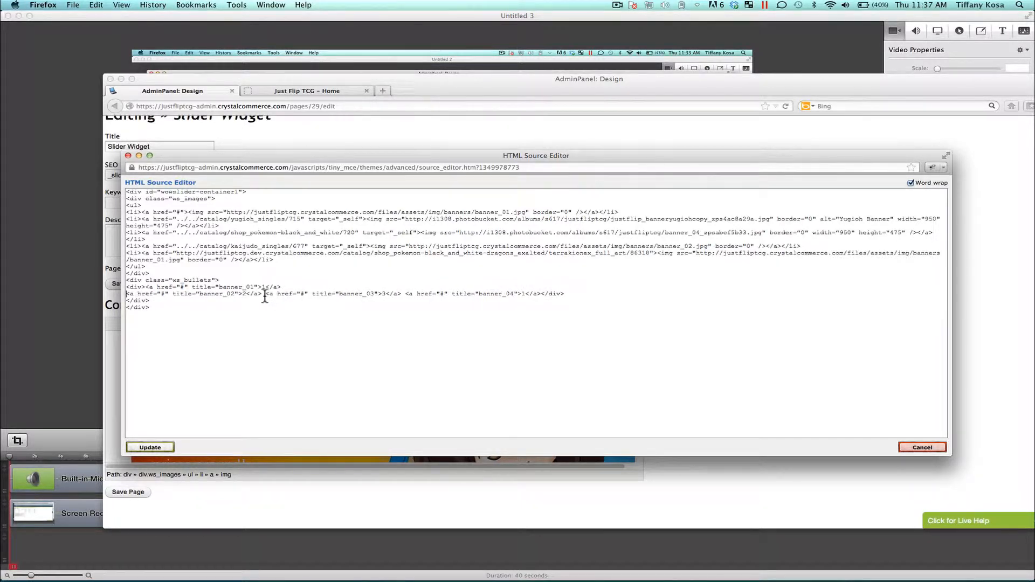
{"action": "left_click", "coordinate": [268, 293]}
{"action": "key", "text": "Return"}
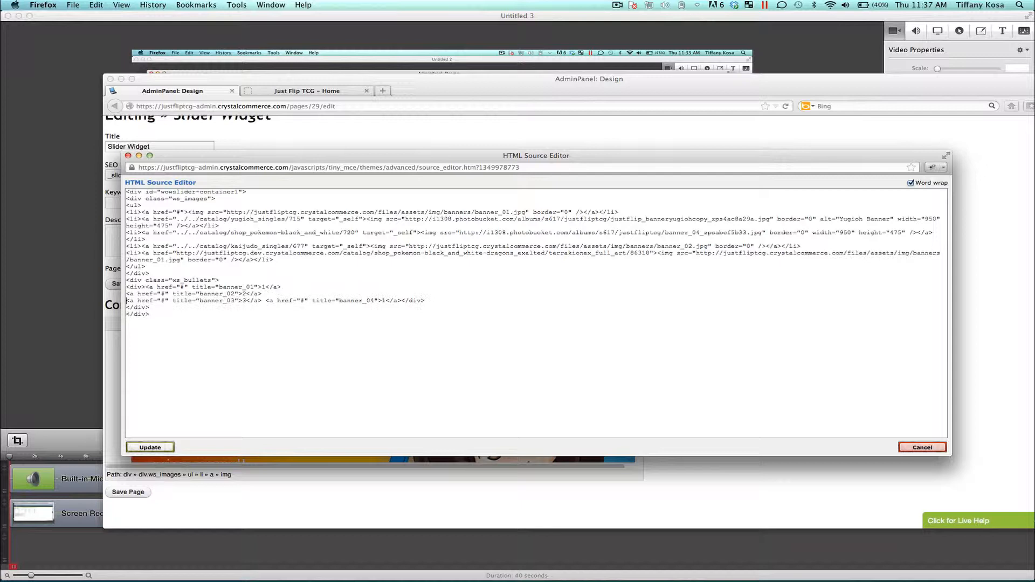
{"action": "left_click", "coordinate": [266, 301]}
{"action": "key", "text": "Return"}
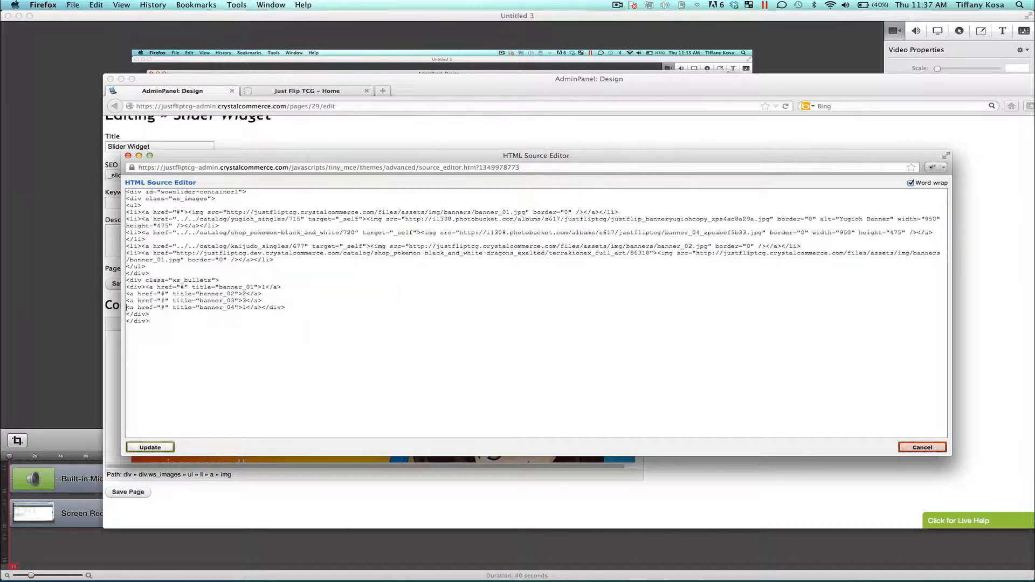
Step: Examine the navigation bullets under the storefront's banner slider and bring the HTML Source Editor back into view
{"action": "left_click", "coordinate": [307, 92]}
{"action": "scroll", "coordinate": [625, 247], "scroll_direction": "down", "scroll_amount": 3}
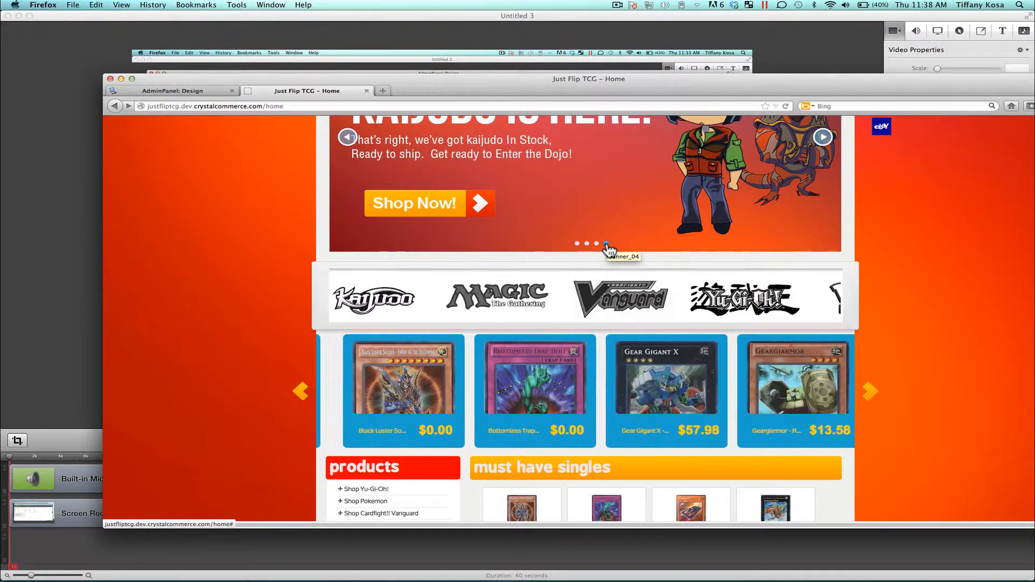
{"action": "left_click", "coordinate": [196, 89]}
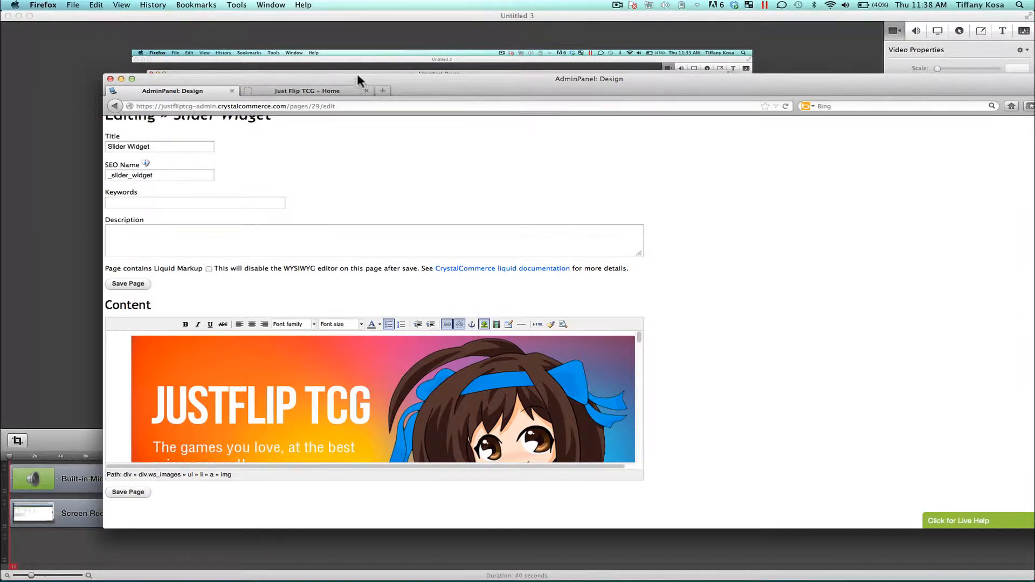
{"action": "left_click_drag", "start_coordinate": [357, 78], "coordinate": [344, 249]}
{"action": "left_click", "coordinate": [331, 160]}
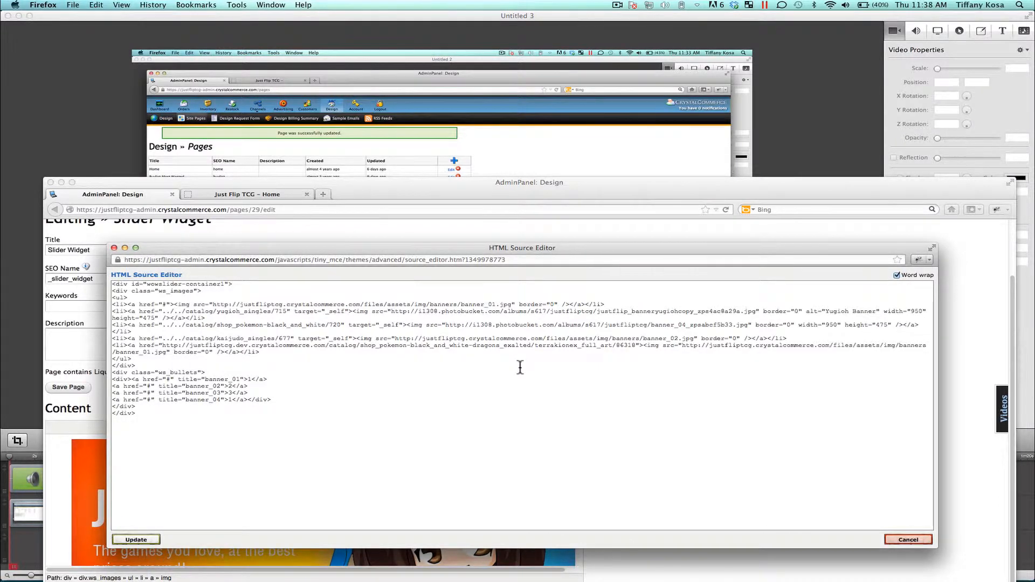
Step: Separate the opening and closing div tags from the four bullet links with line breaks and blank lines
{"action": "left_click", "coordinate": [132, 379]}
{"action": "key", "text": "Return"}
{"action": "key", "text": "Return"}
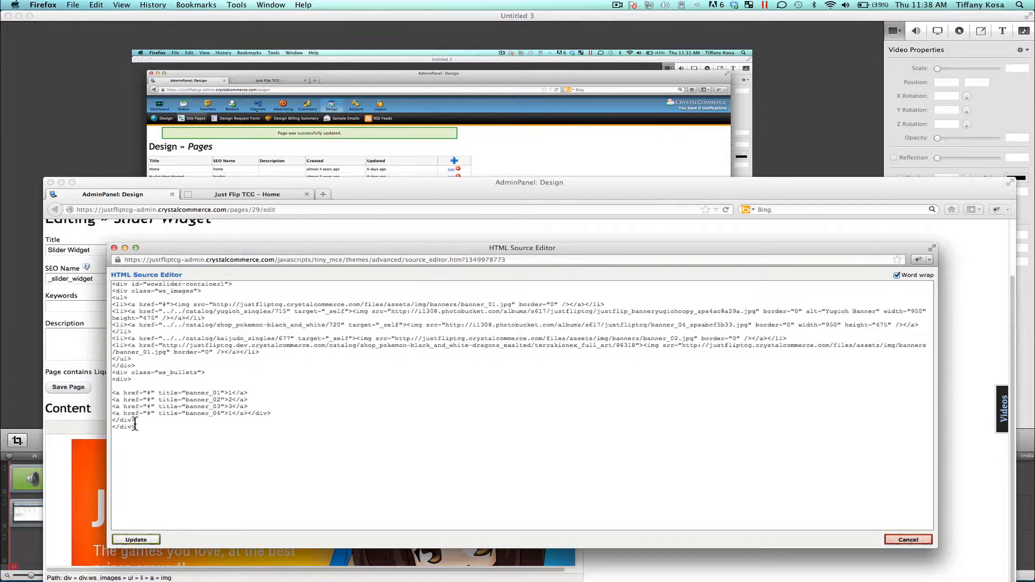
{"action": "left_click", "coordinate": [247, 413]}
{"action": "key", "text": "Return"}
{"action": "key", "text": "Return"}
Step: Copy the banner_02 bullet link and paste it on a new line below the banner_04 link
{"action": "left_click_drag", "start_coordinate": [248, 398], "coordinate": [105, 400]}
{"action": "key", "text": "super+c"}
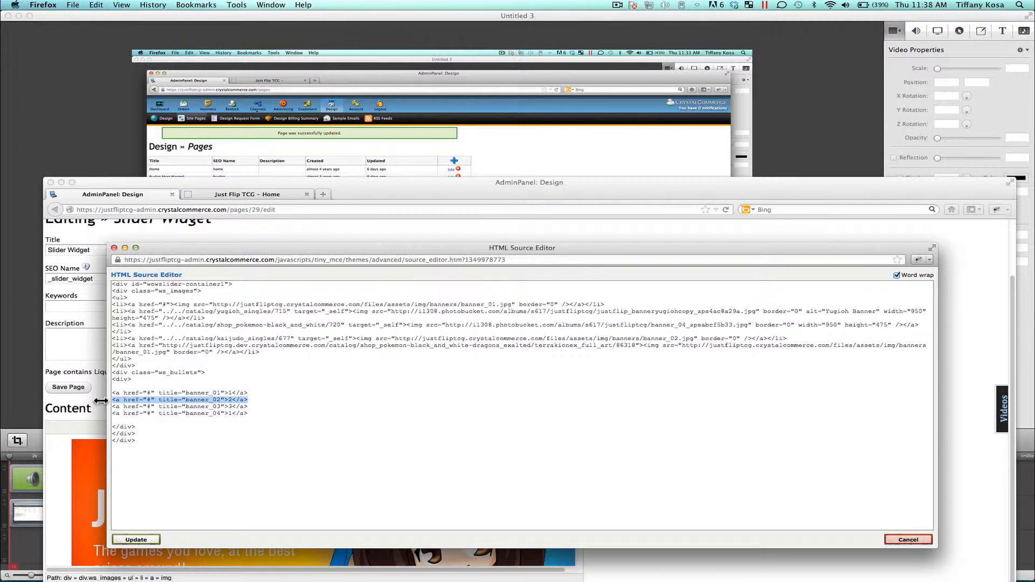
{"action": "left_click", "coordinate": [261, 416]}
{"action": "key", "text": "Return"}
{"action": "key", "text": "super+v"}
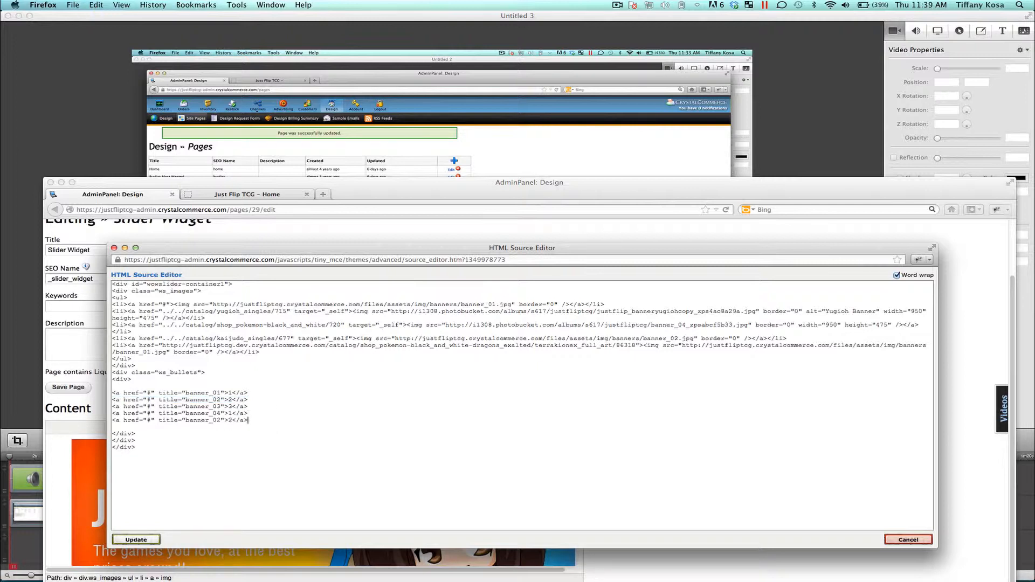
{"action": "left_click", "coordinate": [221, 420]}
Step: Apply the source with the added bullet link and save the Slider Widget page
{"action": "left_click", "coordinate": [132, 540]}
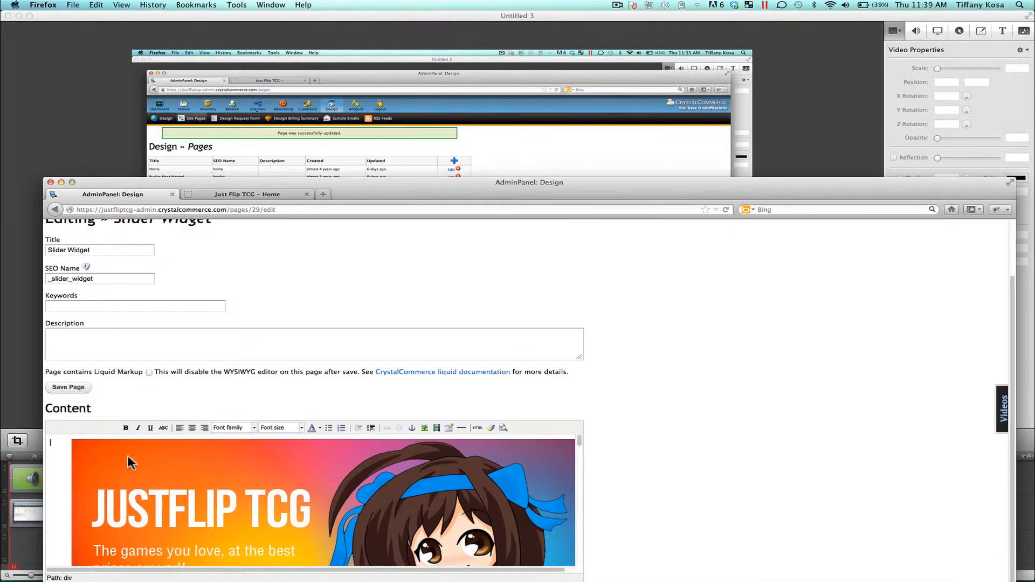
{"action": "left_click", "coordinate": [78, 394]}
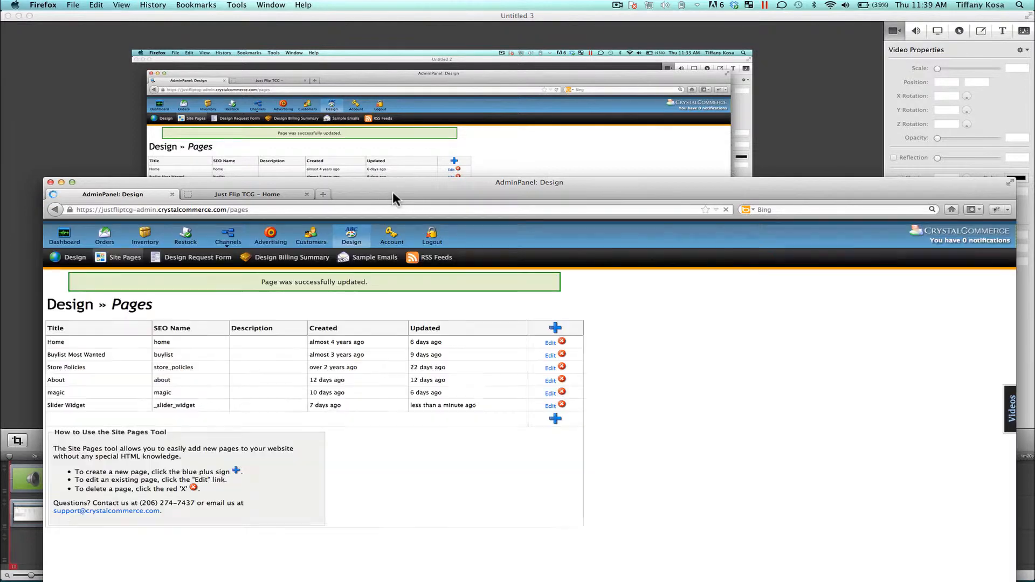
{"action": "left_click_drag", "start_coordinate": [382, 193], "coordinate": [391, 90]}
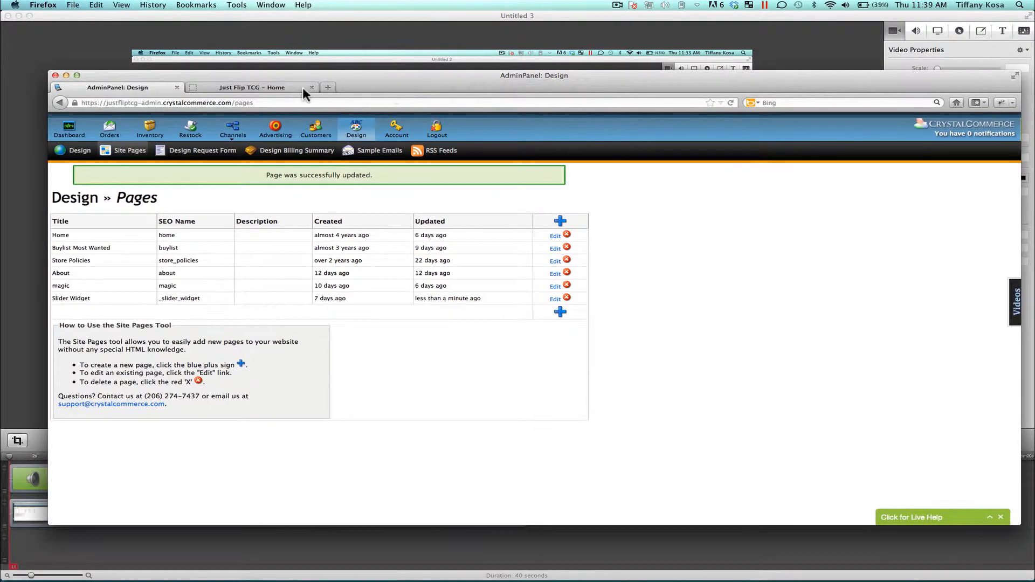
Step: Check the fifth and first slides through the slider bullets on the reloaded storefront home page, and return to the admin Site Pages list
{"action": "left_click", "coordinate": [296, 87]}
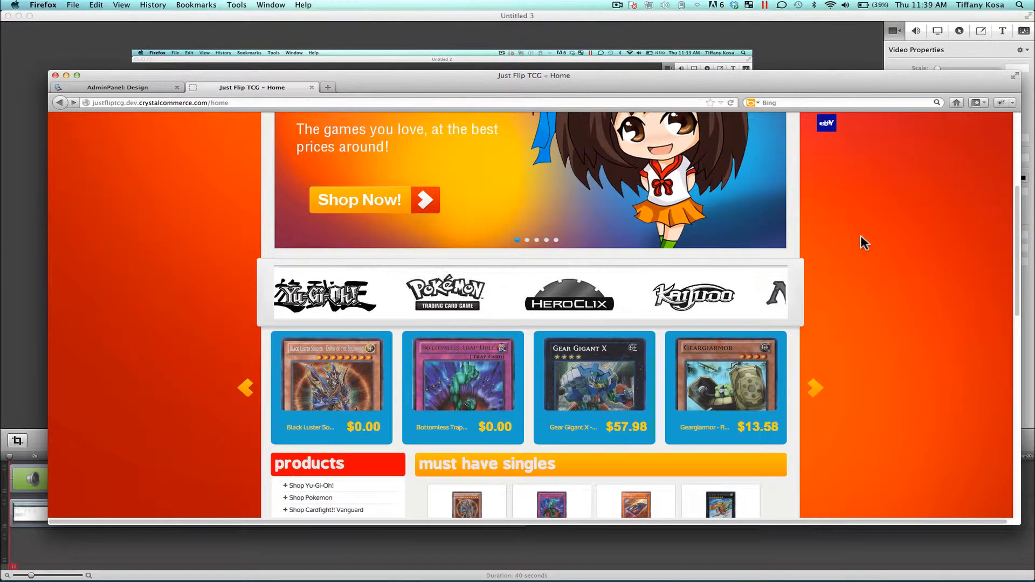
{"action": "scroll", "coordinate": [861, 237], "scroll_direction": "up", "scroll_amount": 5}
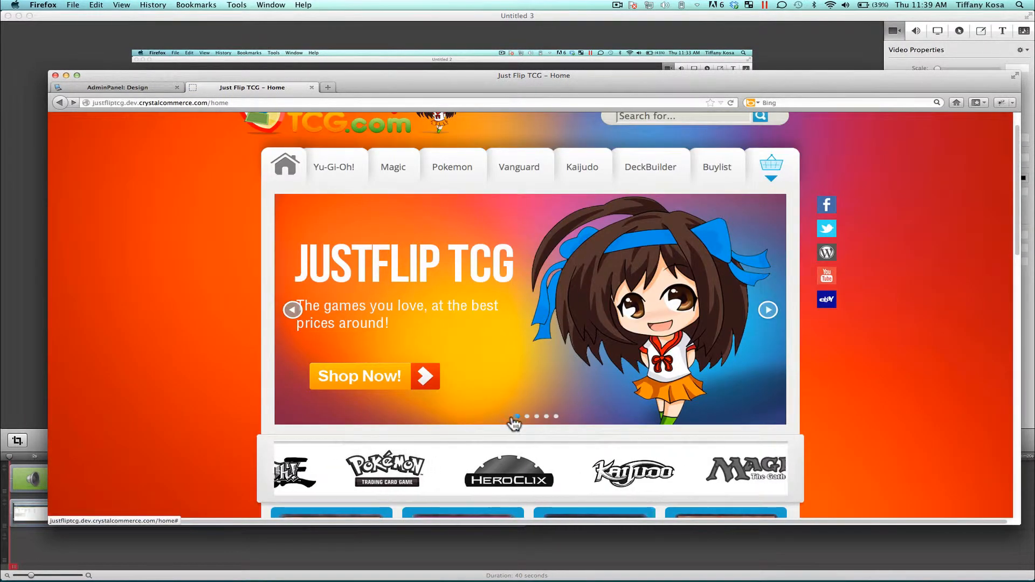
{"action": "left_click", "coordinate": [557, 418]}
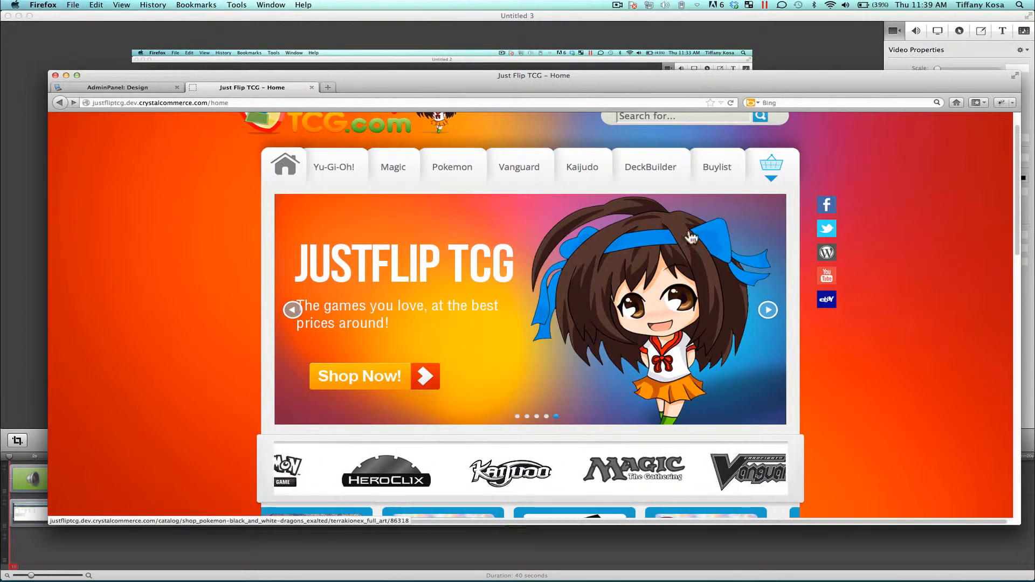
{"action": "left_click", "coordinate": [515, 418]}
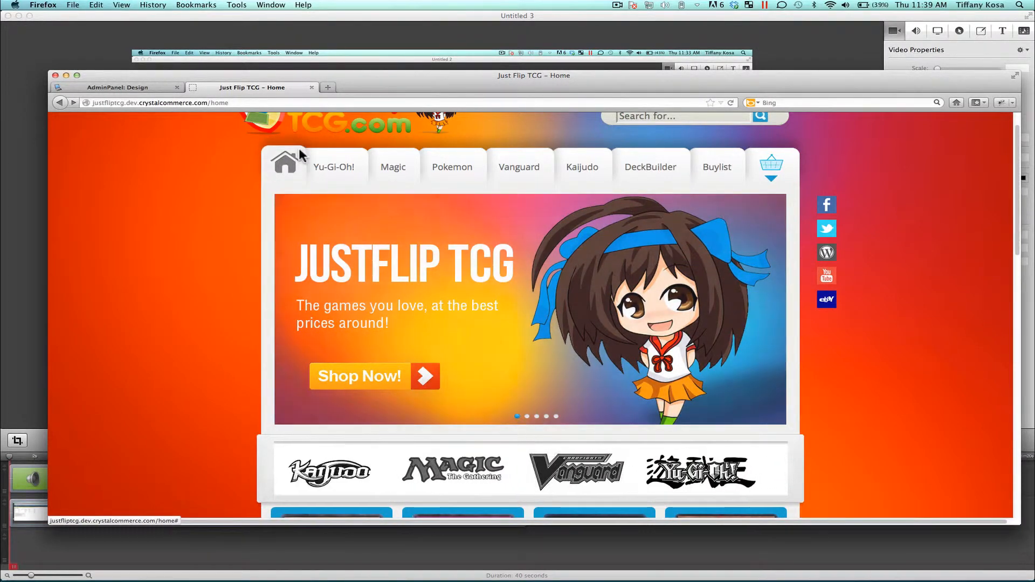
{"action": "left_click", "coordinate": [137, 88]}
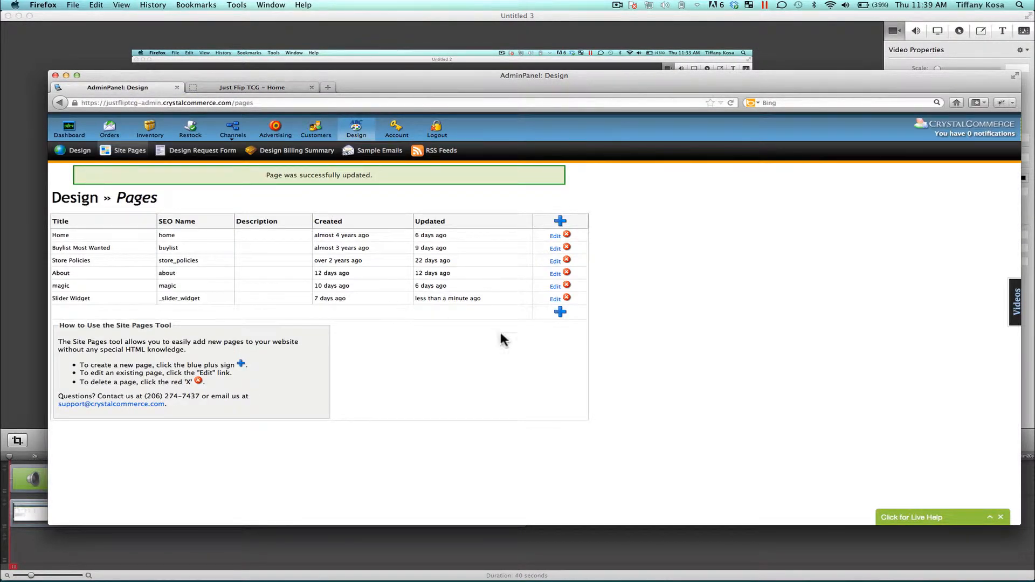
Step: Open the Slider Widget page's HTML source and widen the source editor window on both sides
{"action": "left_click", "coordinate": [555, 299]}
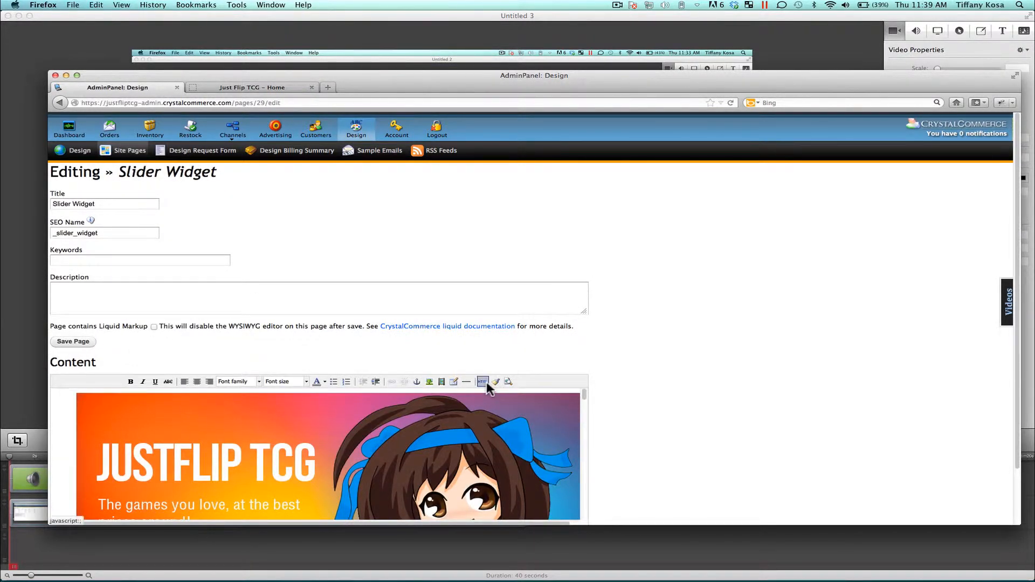
{"action": "left_click", "coordinate": [482, 382]}
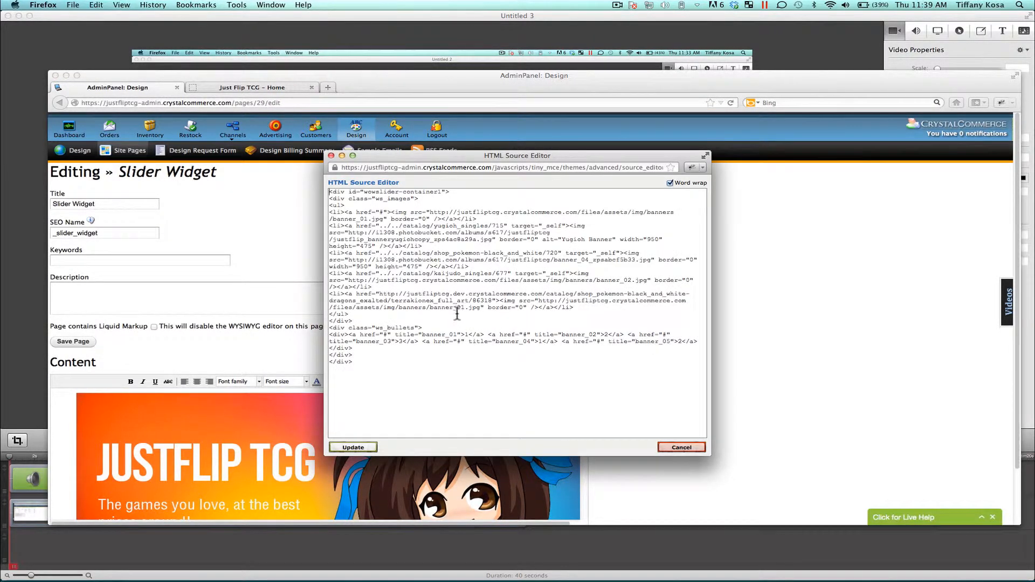
{"action": "left_click_drag", "start_coordinate": [325, 432], "coordinate": [136, 412]}
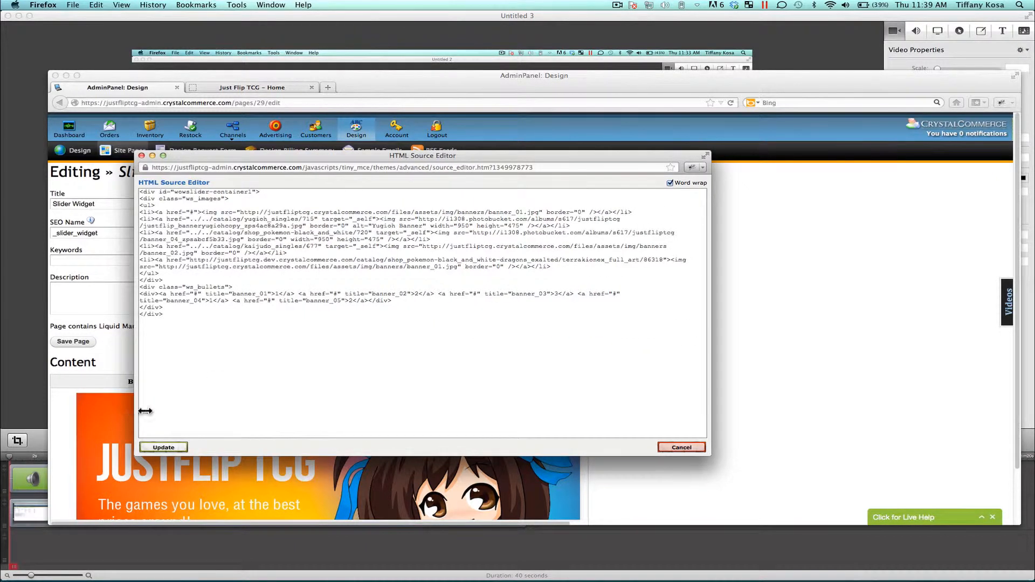
{"action": "left_click_drag", "start_coordinate": [711, 341], "coordinate": [925, 326]}
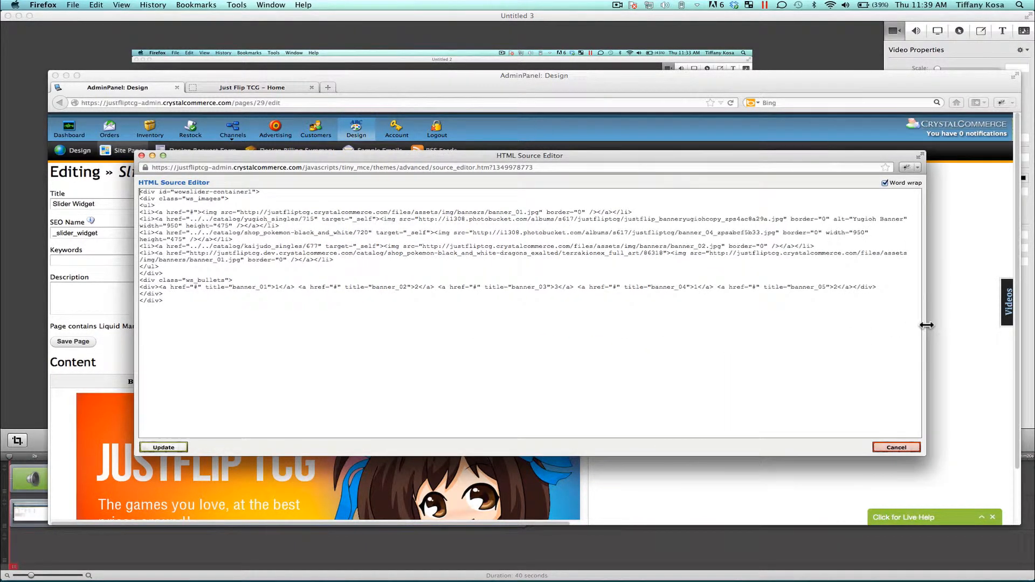
Step: Copy the Yu-Gi-Oh banner list item and paste it on a new line below the last banner in the list
{"action": "left_click_drag", "start_coordinate": [635, 211], "coordinate": [514, 208]}
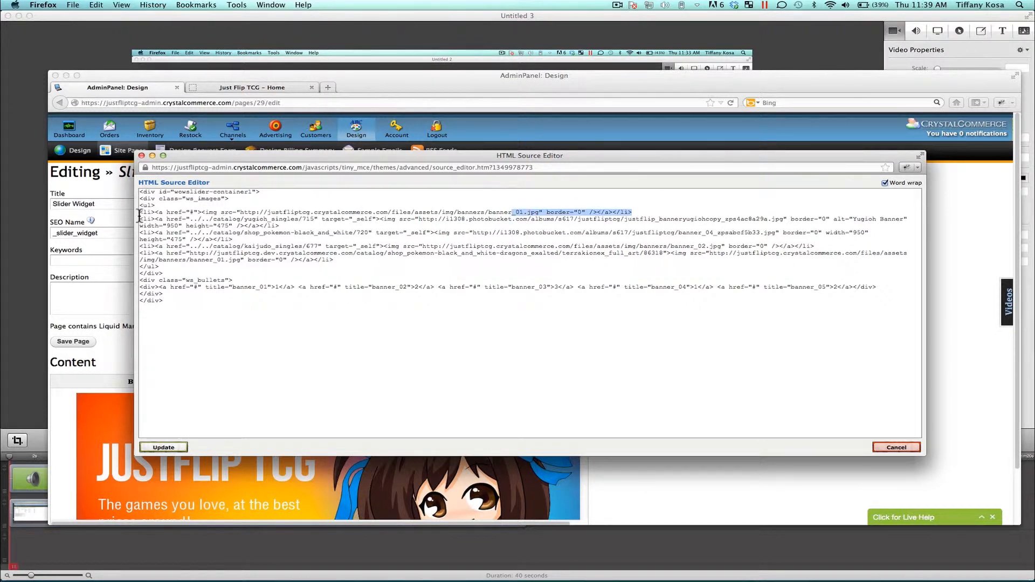
{"action": "left_click_drag", "start_coordinate": [139, 216], "coordinate": [280, 226]}
{"action": "key", "text": "super+c"}
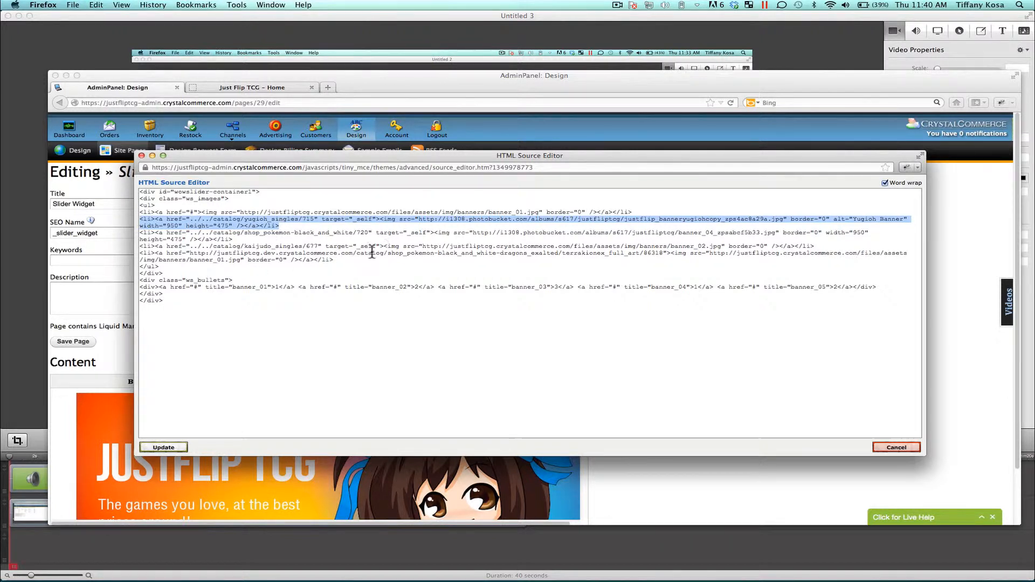
{"action": "left_click", "coordinate": [350, 263]}
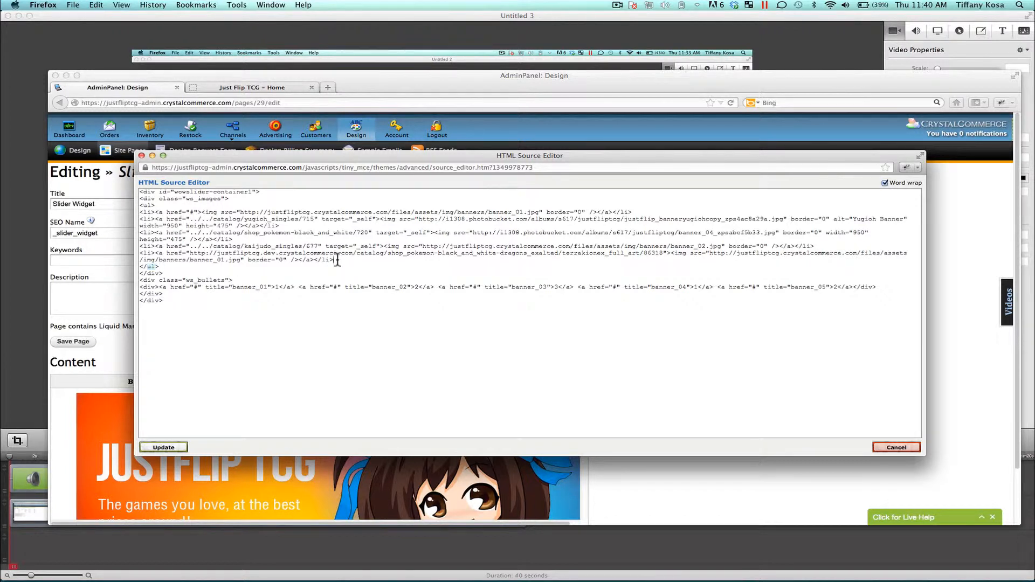
{"action": "key", "text": "Return"}
{"action": "key", "text": "super+v"}
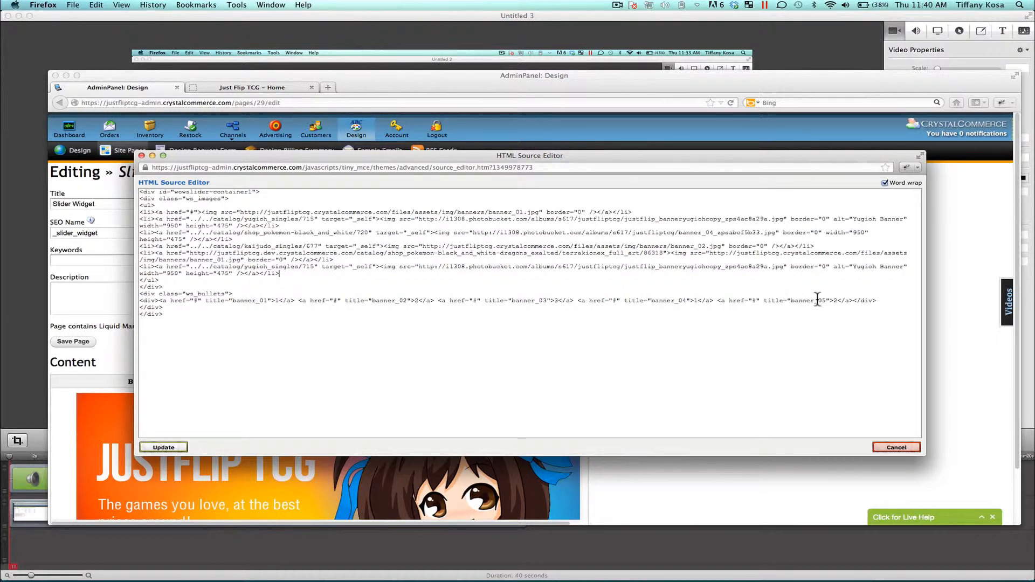
Step: Duplicate the banner_05 bullet link directly after itself, before the closing div tag
{"action": "double_click", "coordinate": [836, 300]}
{"action": "type", "text": "2"}
{"action": "left_click_drag", "start_coordinate": [852, 300], "coordinate": [716, 300]}
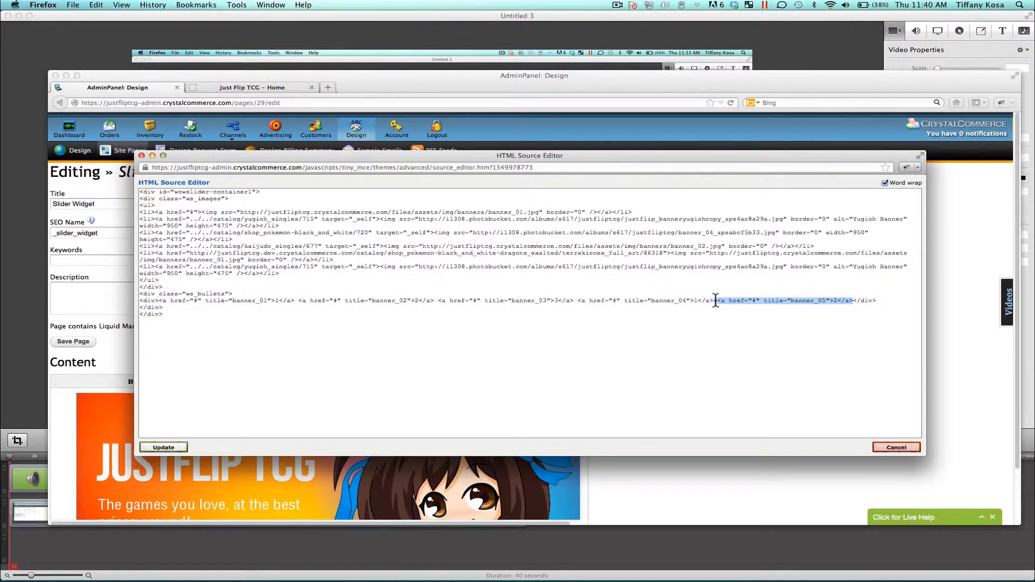
{"action": "key", "text": "super+c"}
{"action": "left_click", "coordinate": [854, 300]}
{"action": "key", "text": "super+v"}
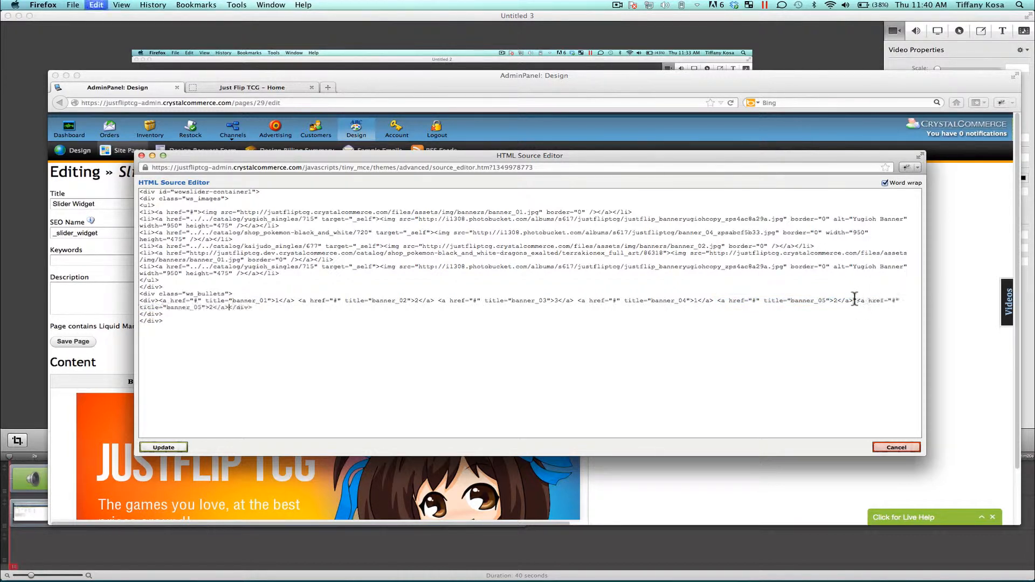
Step: Retitle the duplicated bullet link banner_06 with label 3, apply the source and save the page
{"action": "left_click", "coordinate": [201, 309]}
{"action": "key", "text": "BackSpace"}
{"action": "type", "text": "6\">3"}
{"action": "left_click", "coordinate": [165, 450]}
{"action": "left_click", "coordinate": [76, 342]}
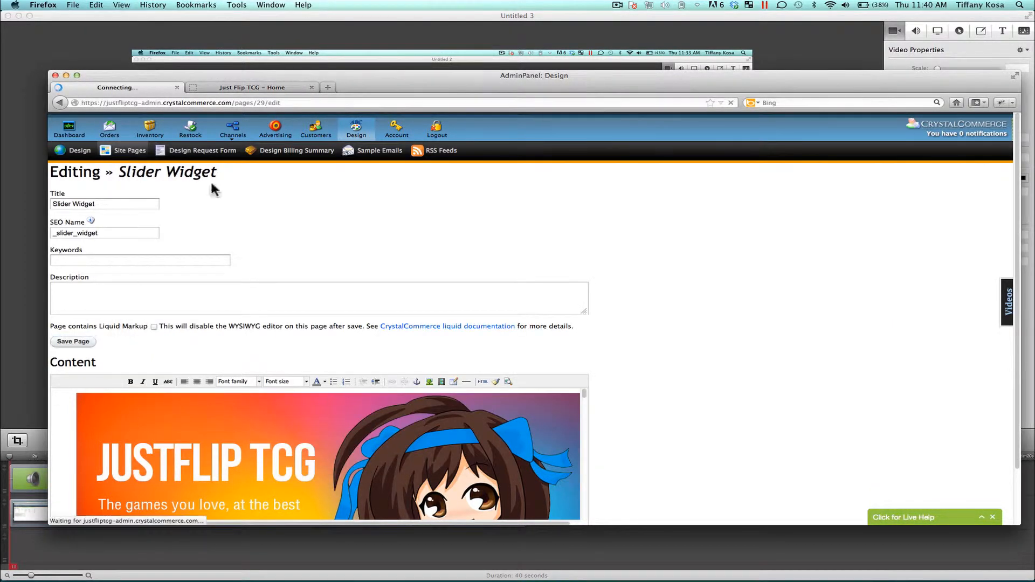
Step: Reload the storefront home page, view the sixth slide through its bullet, and return to the admin Site Pages list
{"action": "left_click", "coordinate": [275, 86]}
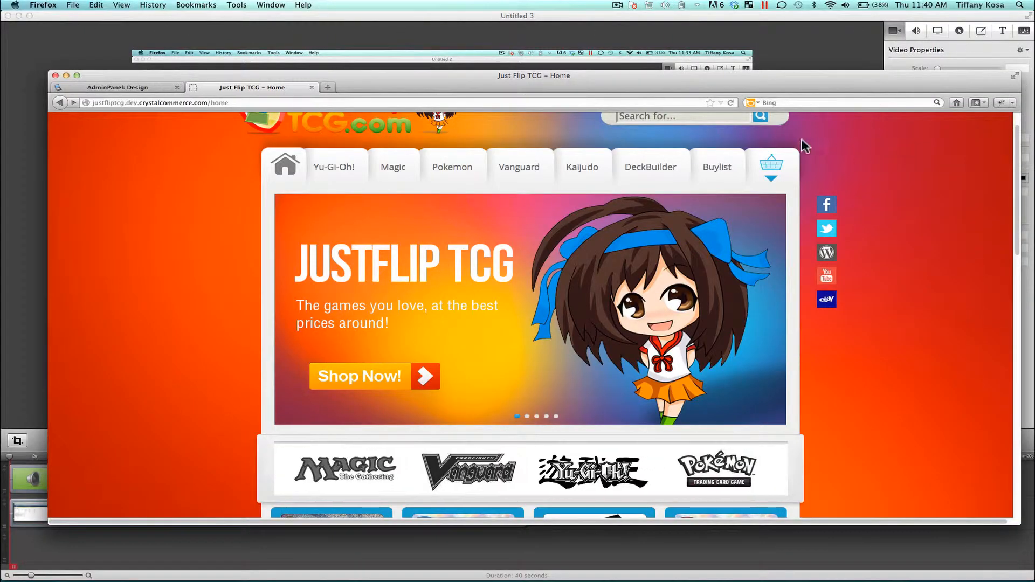
{"action": "left_click", "coordinate": [731, 103]}
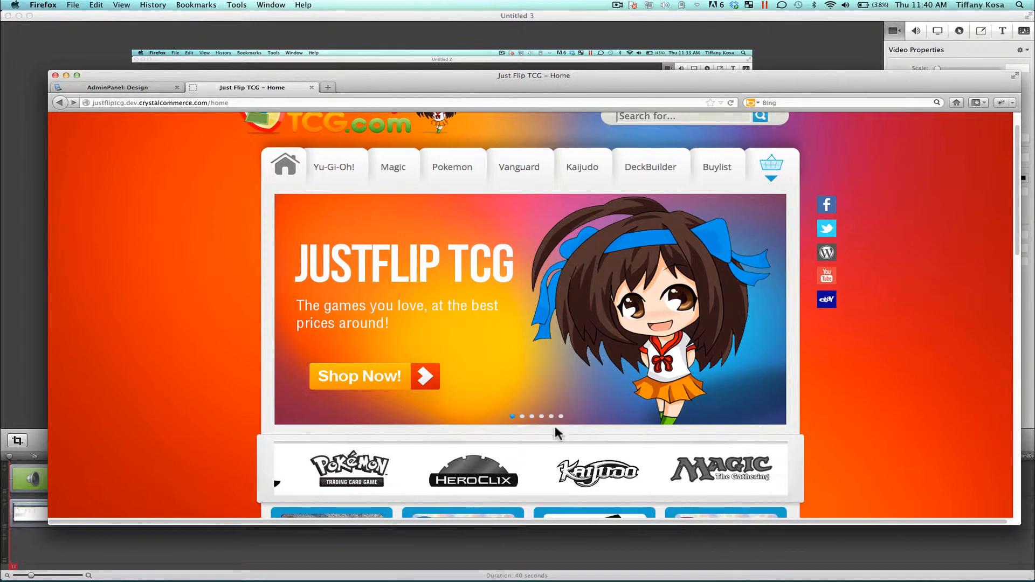
{"action": "left_click", "coordinate": [561, 416]}
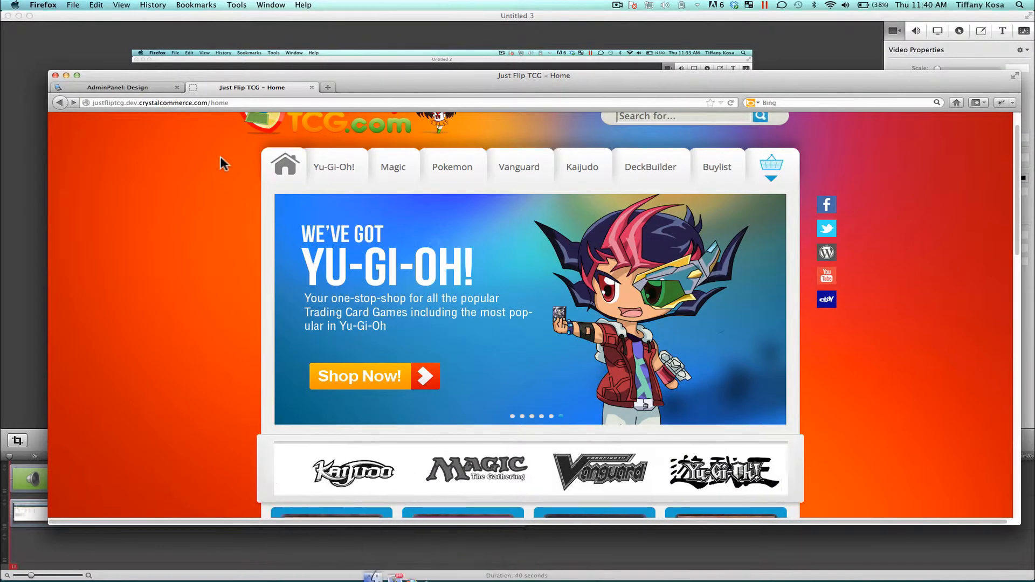
{"action": "left_click", "coordinate": [147, 85]}
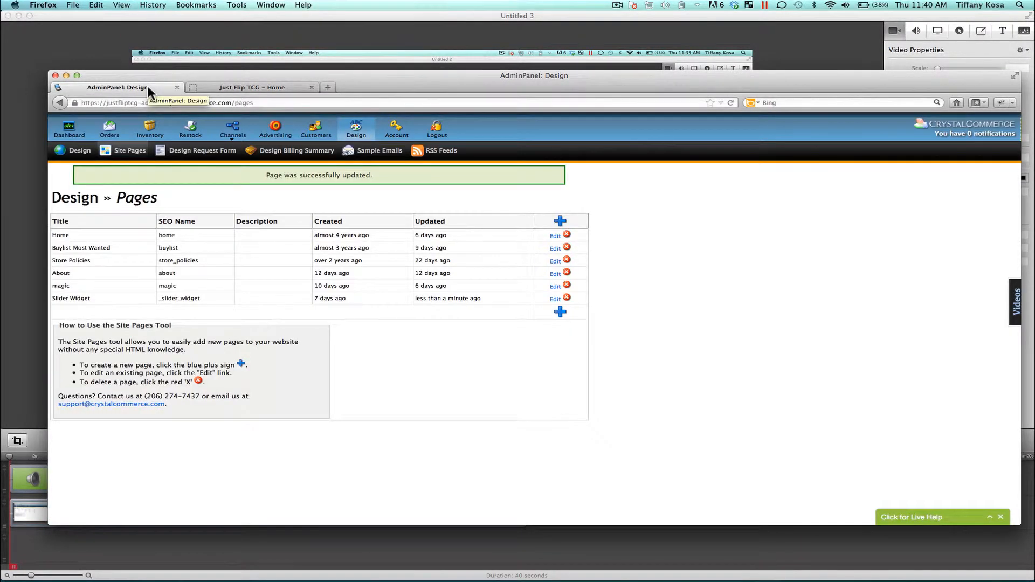
Step: Reopen the Slider Widget page's HTML source and widen the source editor window
{"action": "left_click_drag", "start_coordinate": [355, 89], "coordinate": [370, 70]}
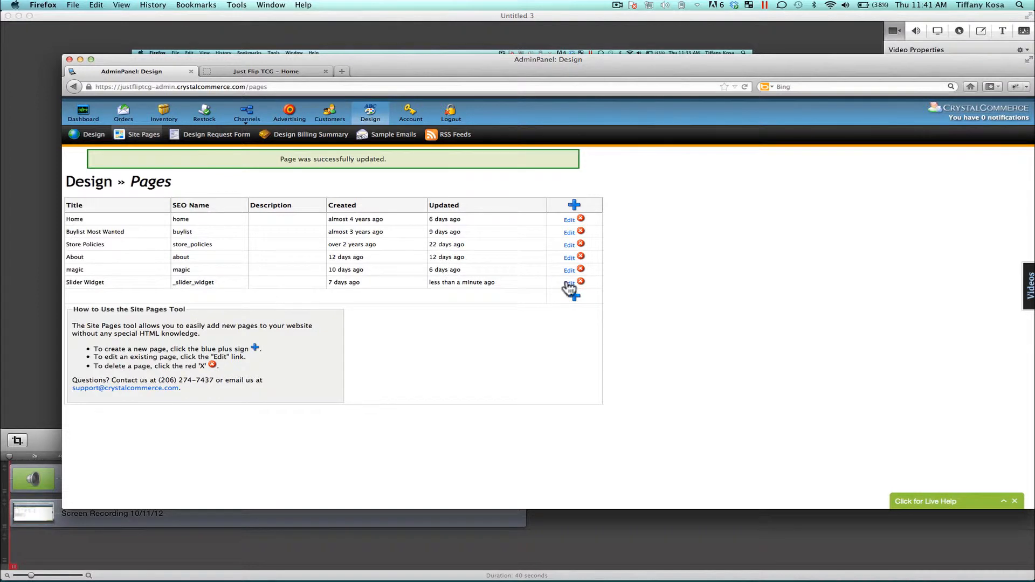
{"action": "scroll", "coordinate": [412, 296], "scroll_direction": "down", "scroll_amount": 3}
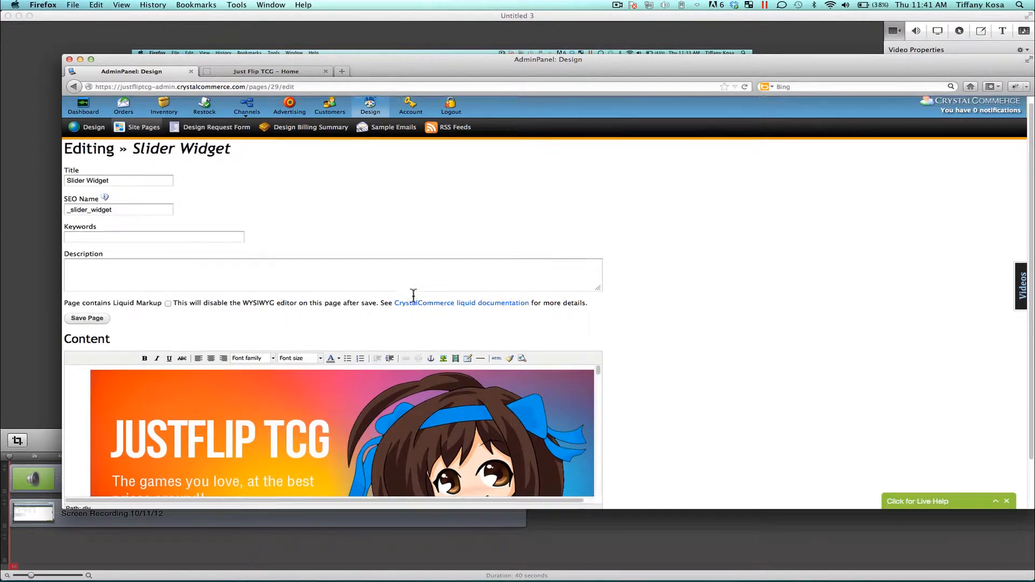
{"action": "left_click", "coordinate": [496, 305]}
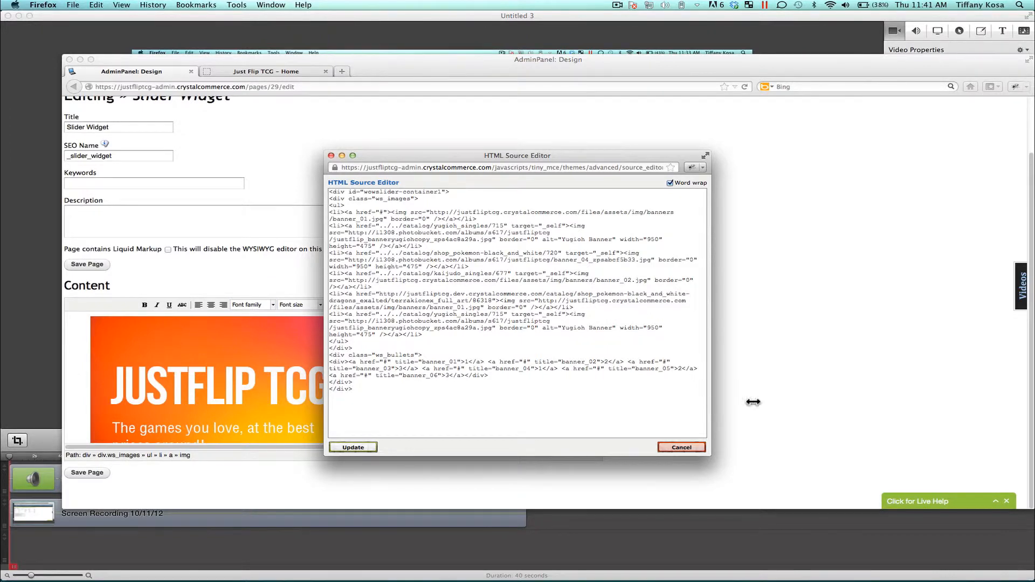
{"action": "left_click_drag", "start_coordinate": [753, 401], "coordinate": [923, 382]}
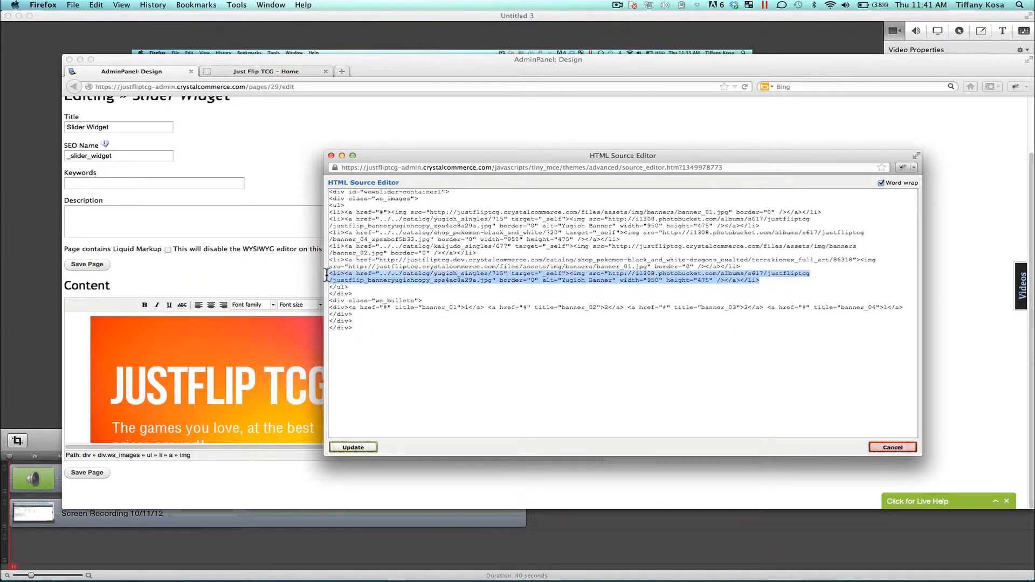
Step: Delete the last two banner list items and the banner_05 and banner_06 bullet links, apply the source and save the page
{"action": "key", "text": "BackSpace"}
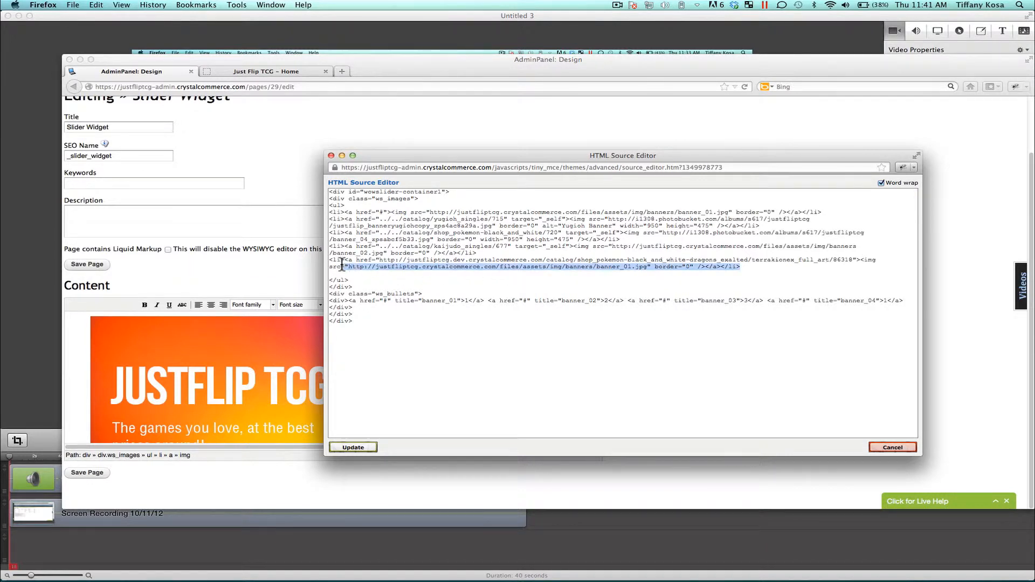
{"action": "left_click_drag", "start_coordinate": [341, 265], "coordinate": [331, 261]}
{"action": "key", "text": "BackSpace"}
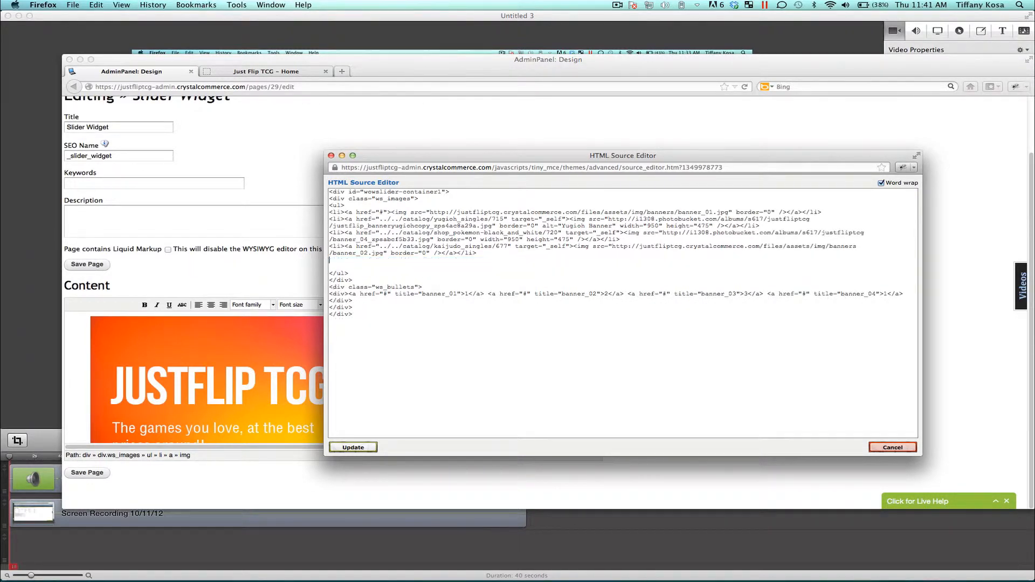
{"action": "left_click", "coordinate": [353, 447]}
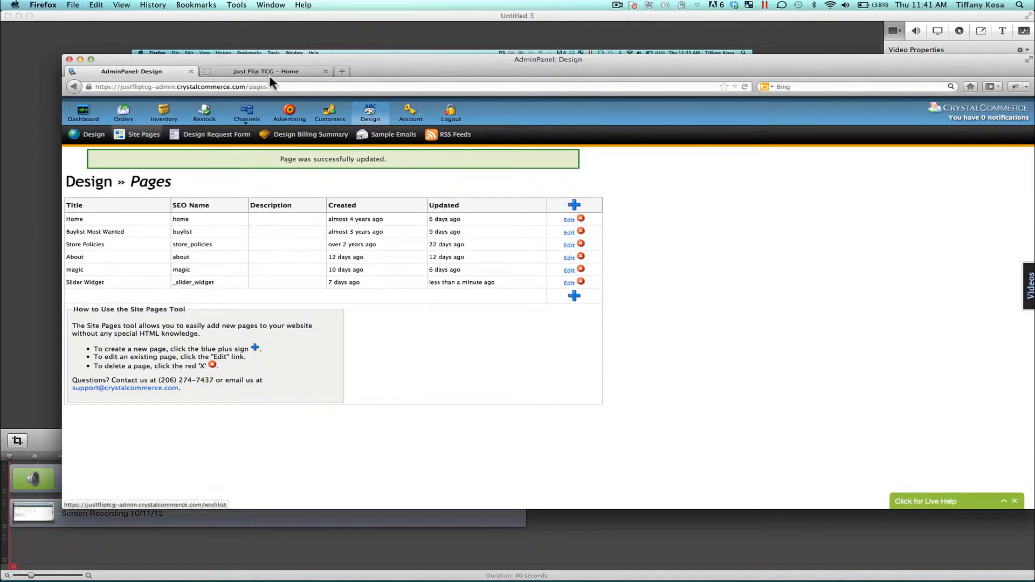
Step: Reload the storefront home page and check each remaining slide through the slider bullets
{"action": "left_click", "coordinate": [270, 72]}
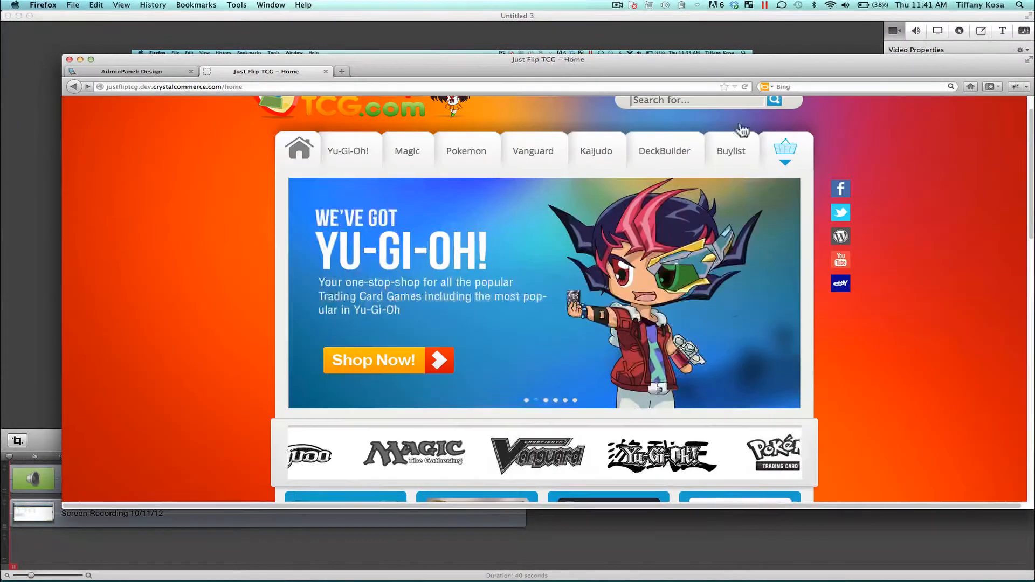
{"action": "left_click", "coordinate": [746, 83]}
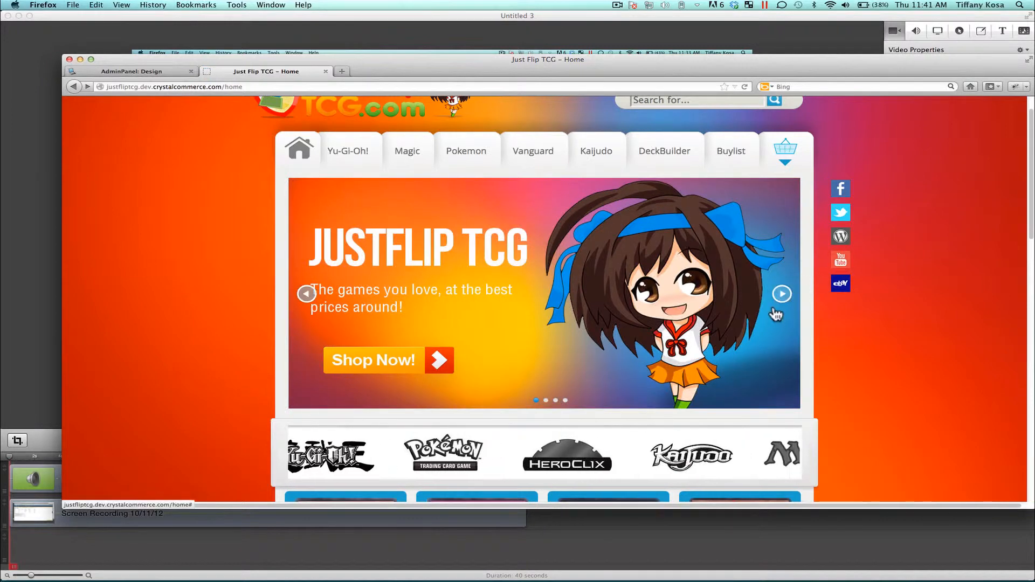
{"action": "left_click", "coordinate": [565, 401]}
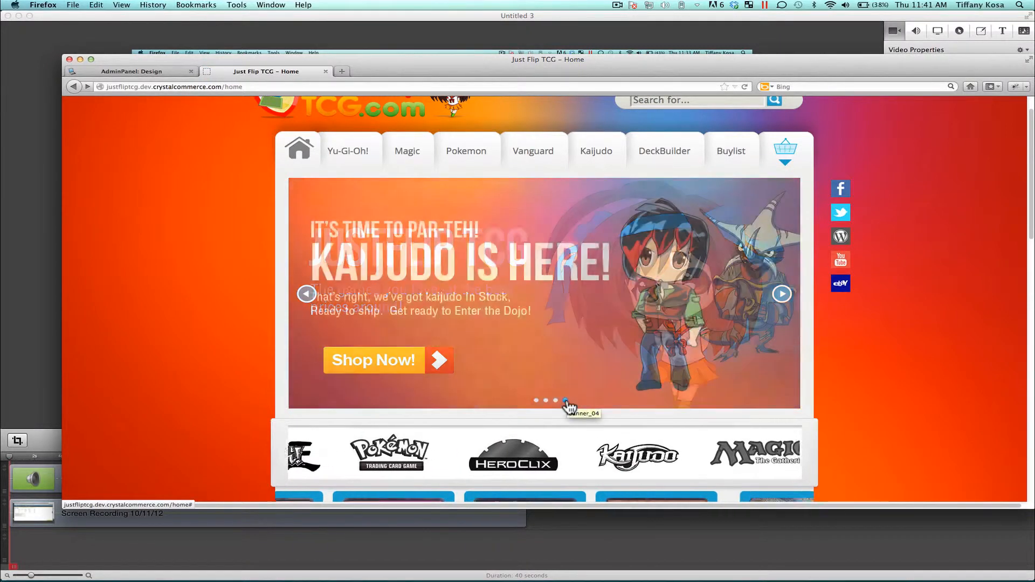
{"action": "left_click", "coordinate": [546, 400]}
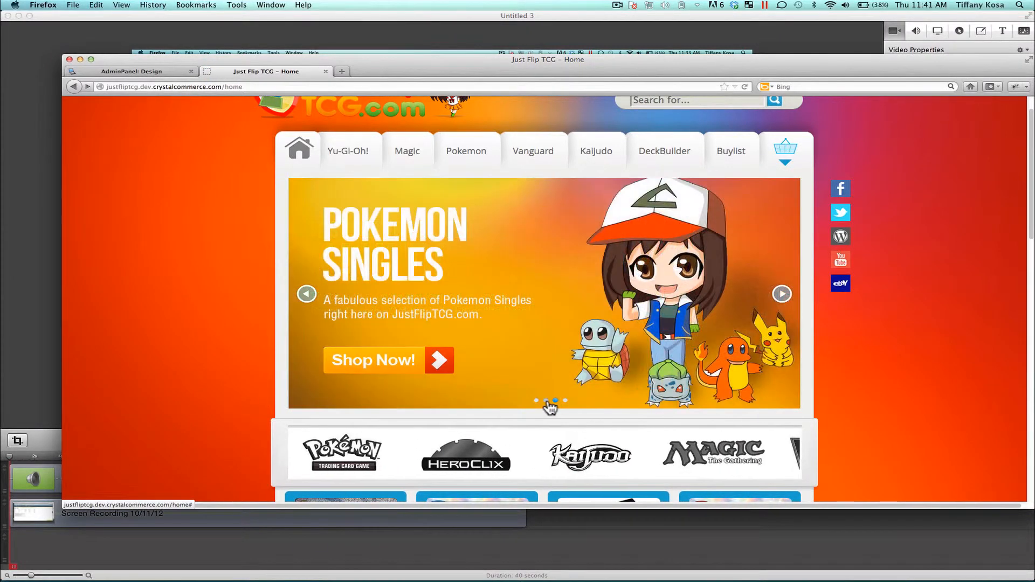
{"action": "left_click", "coordinate": [536, 401]}
{"action": "left_click", "coordinate": [555, 401]}
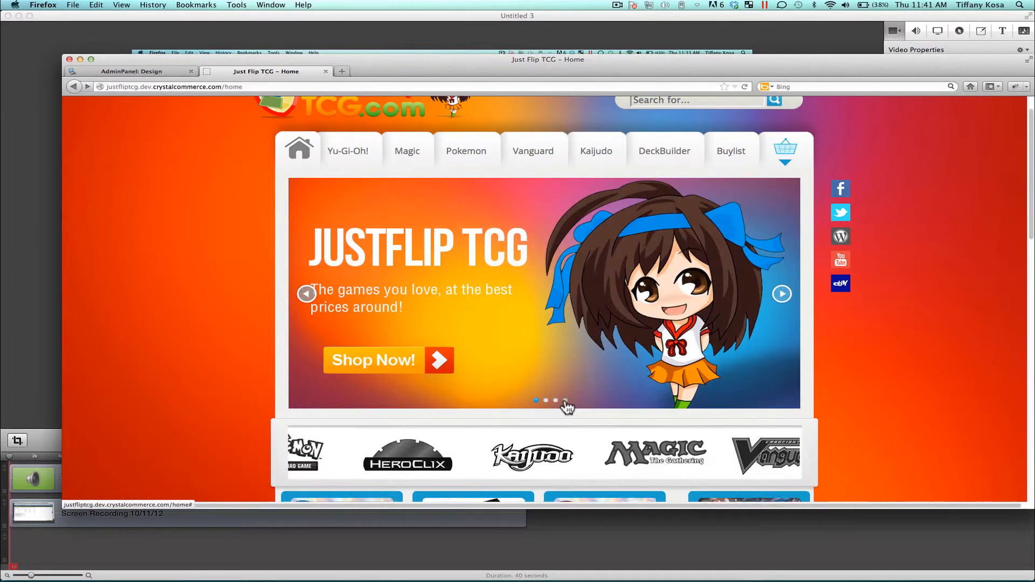
{"action": "left_click", "coordinate": [565, 400]}
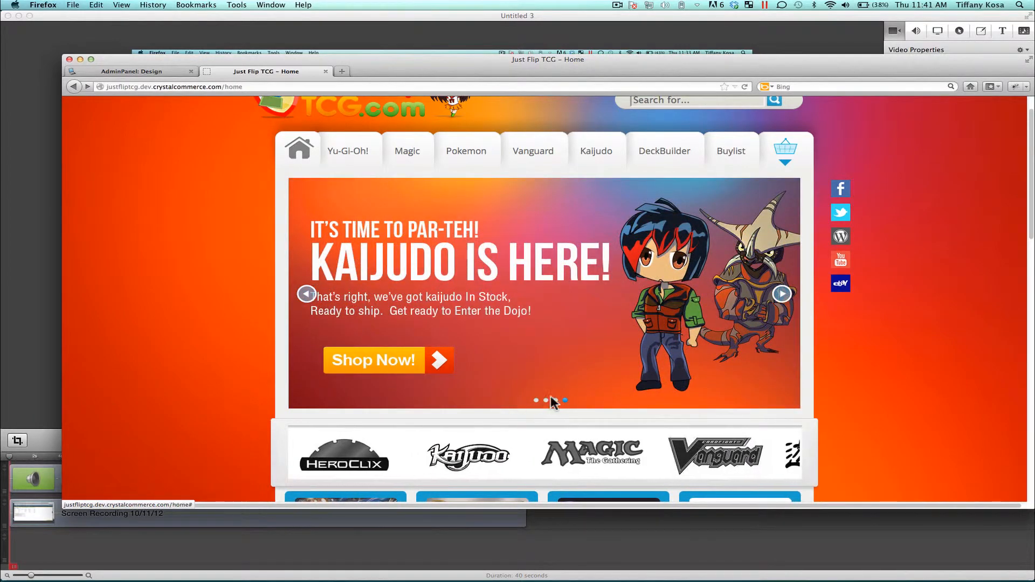
{"action": "left_click", "coordinate": [545, 400]}
{"action": "left_click", "coordinate": [536, 401]}
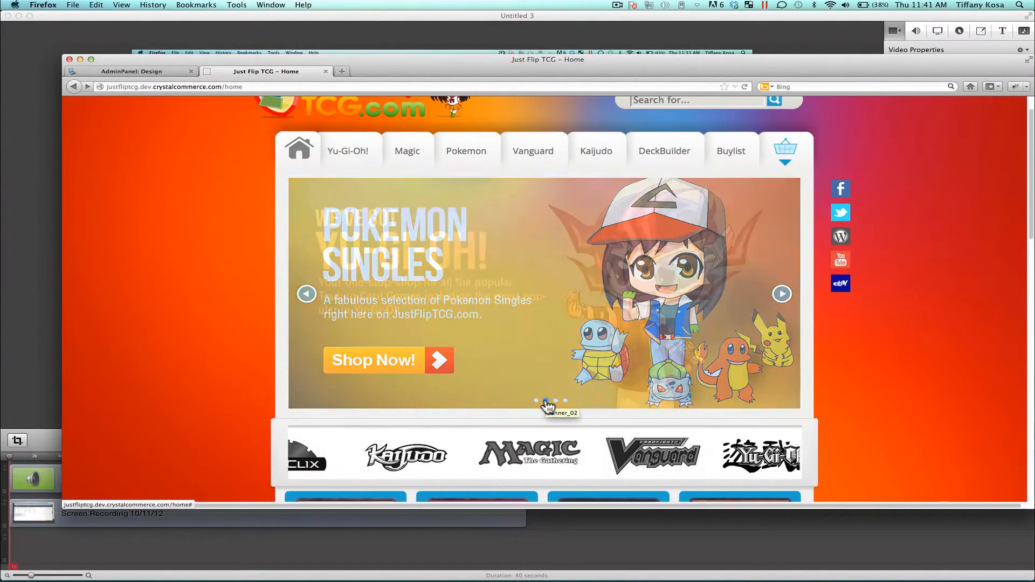
{"action": "left_click", "coordinate": [536, 401]}
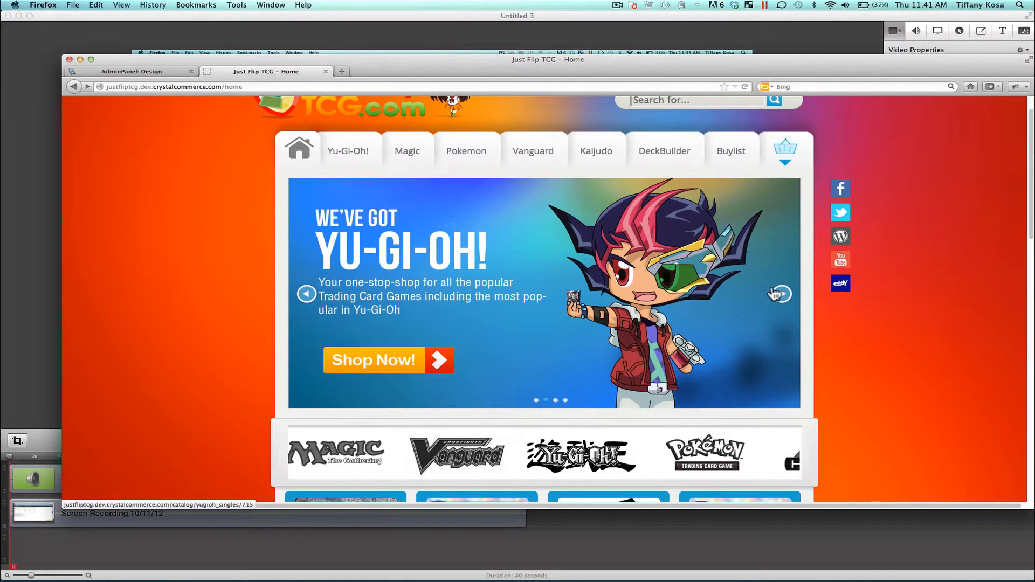
{"action": "left_click", "coordinate": [537, 401]}
{"action": "left_click", "coordinate": [546, 402]}
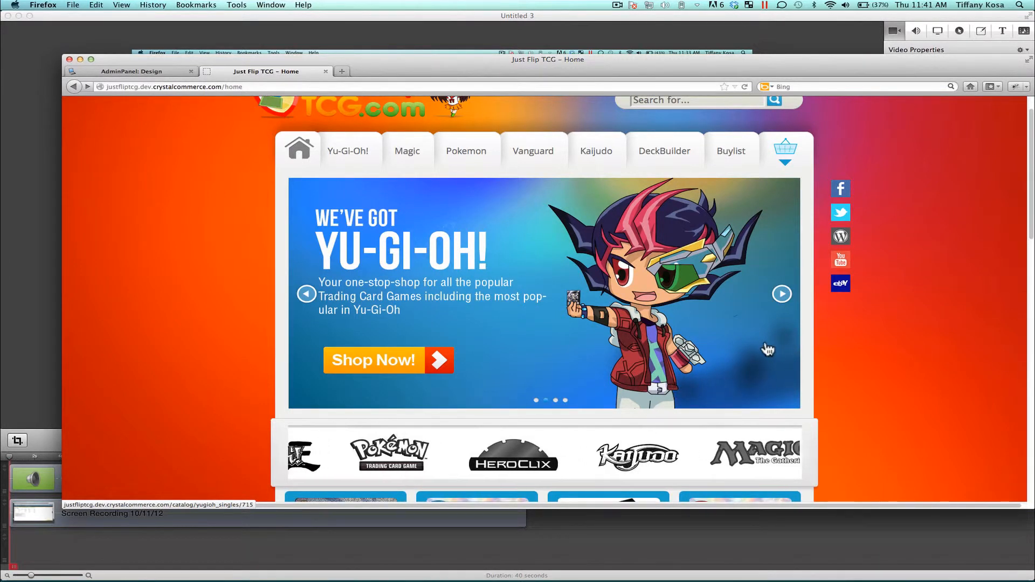
{"action": "left_click", "coordinate": [536, 400]}
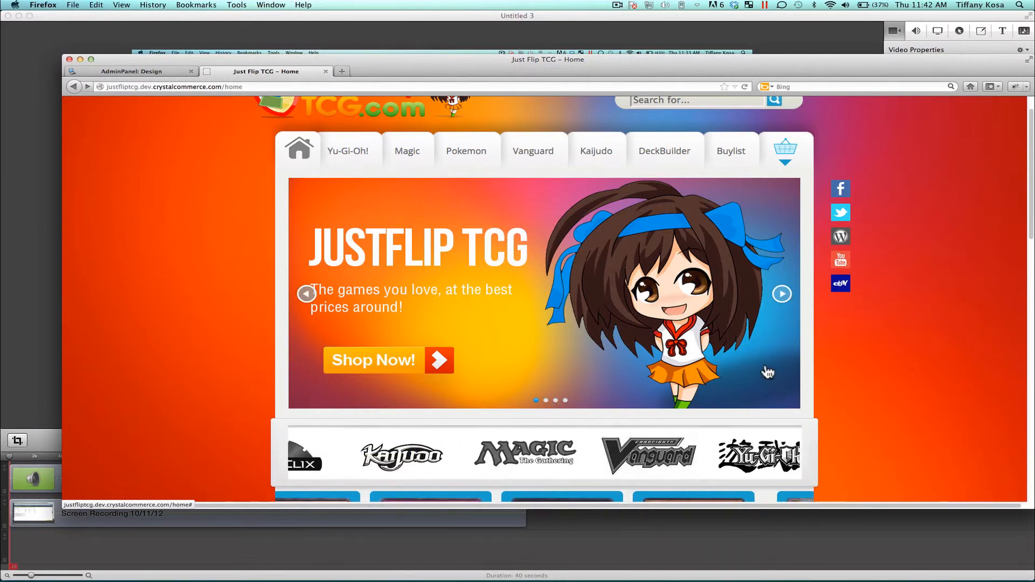
{"action": "left_click", "coordinate": [556, 400]}
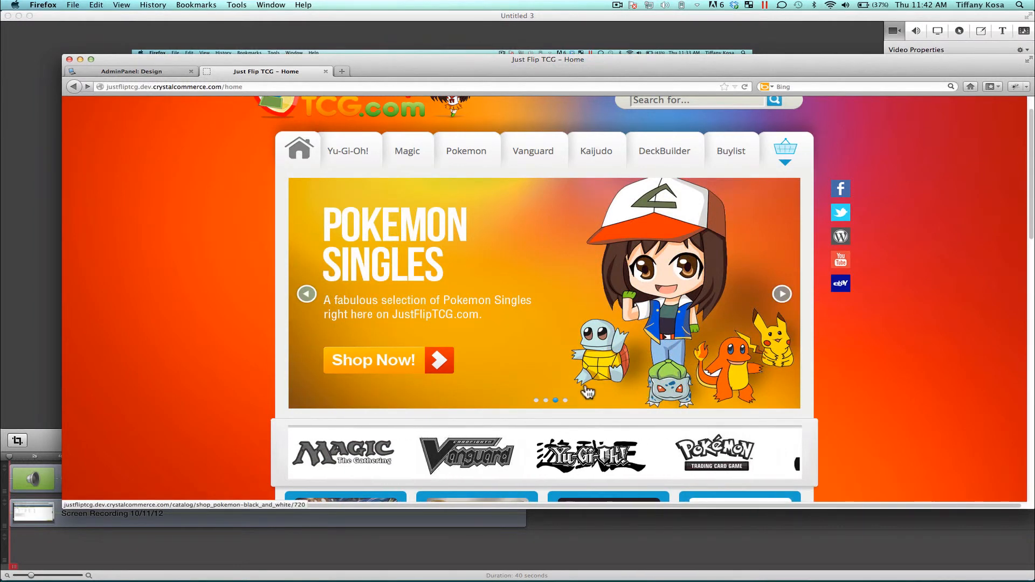
{"action": "left_click", "coordinate": [546, 401]}
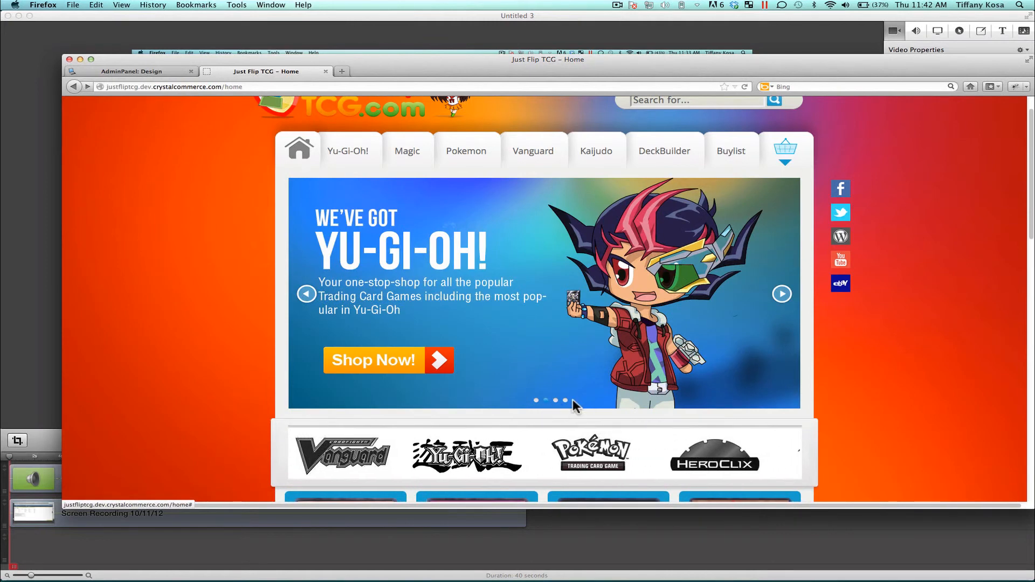
{"action": "left_click", "coordinate": [565, 401]}
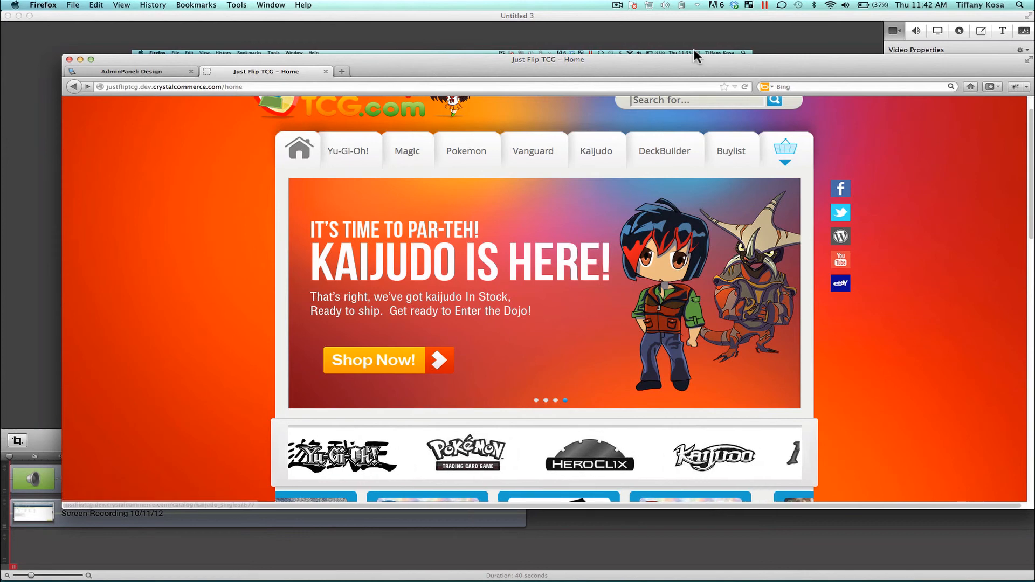
{"action": "left_click", "coordinate": [616, 7]}
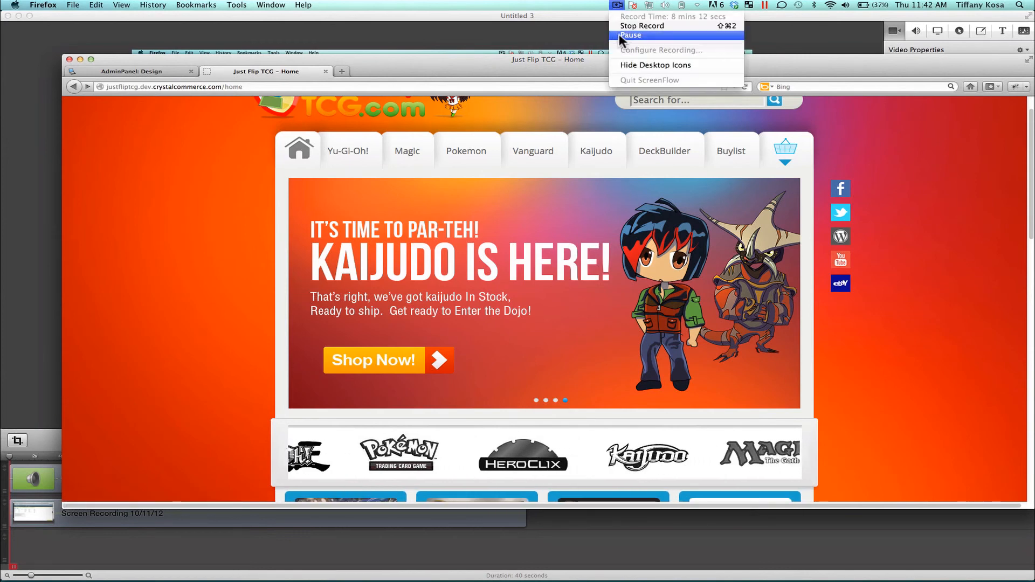